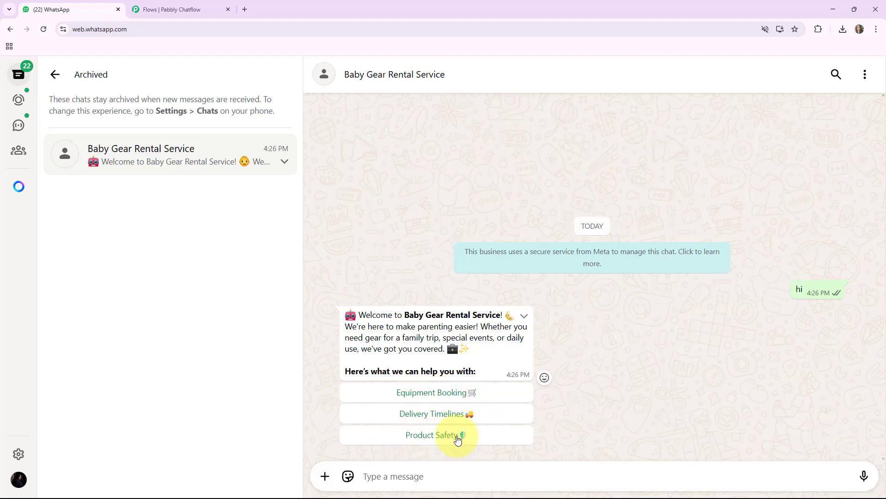
Choose Equipment Booking in the Baby Gear Rental Service chat and book the offered Baby Crib.
{"action": "left_click", "coordinate": [418, 396]}
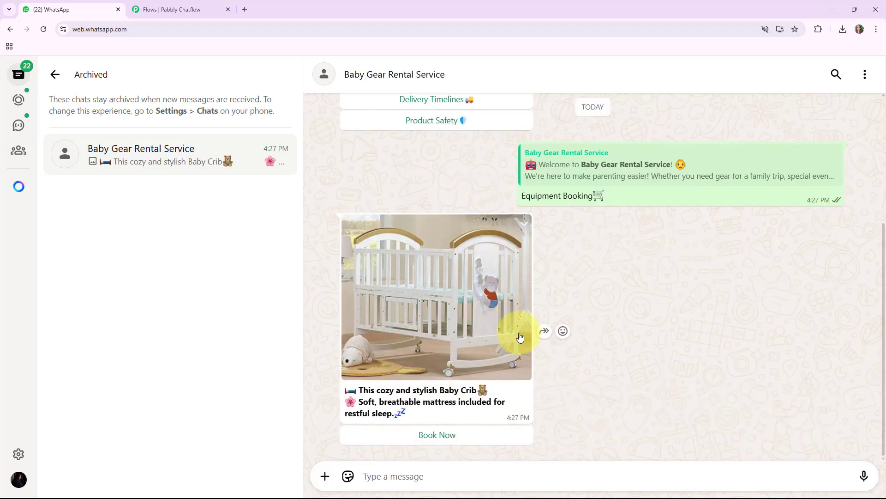
{"action": "scroll", "coordinate": [520, 337], "scroll_direction": "up", "scroll_amount": 3}
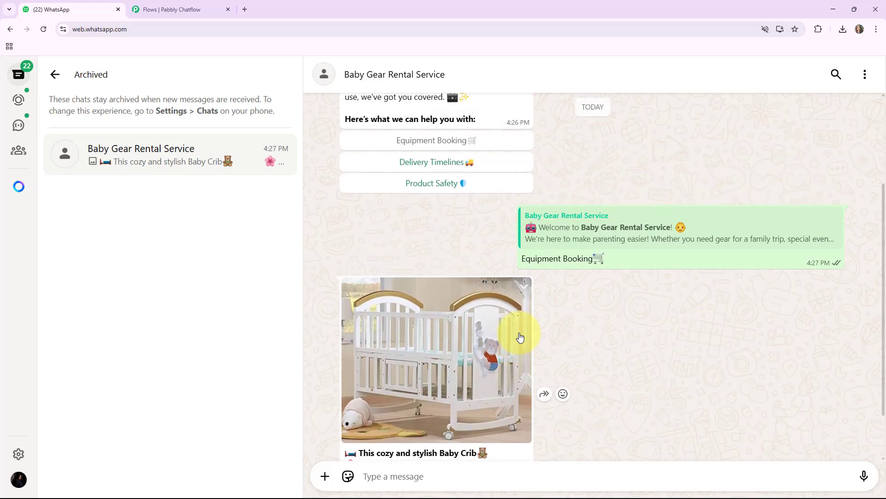
{"action": "scroll", "coordinate": [520, 336], "scroll_direction": "down", "scroll_amount": 3}
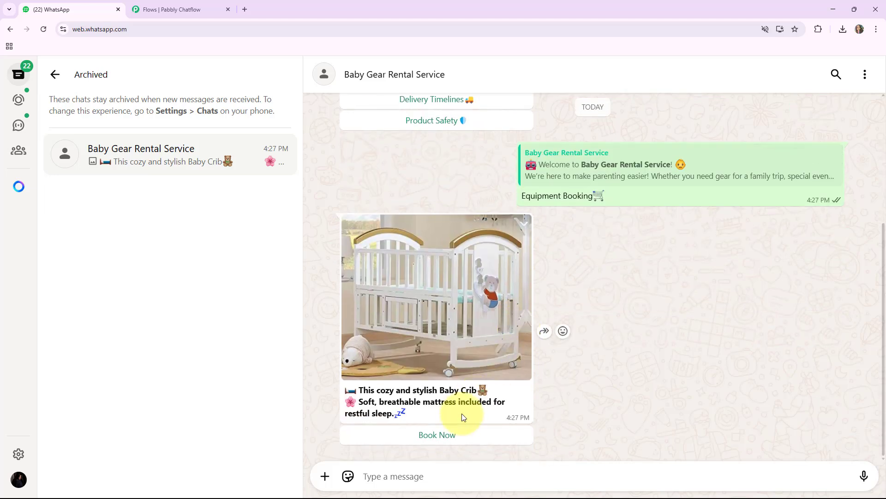
{"action": "left_click", "coordinate": [437, 435]}
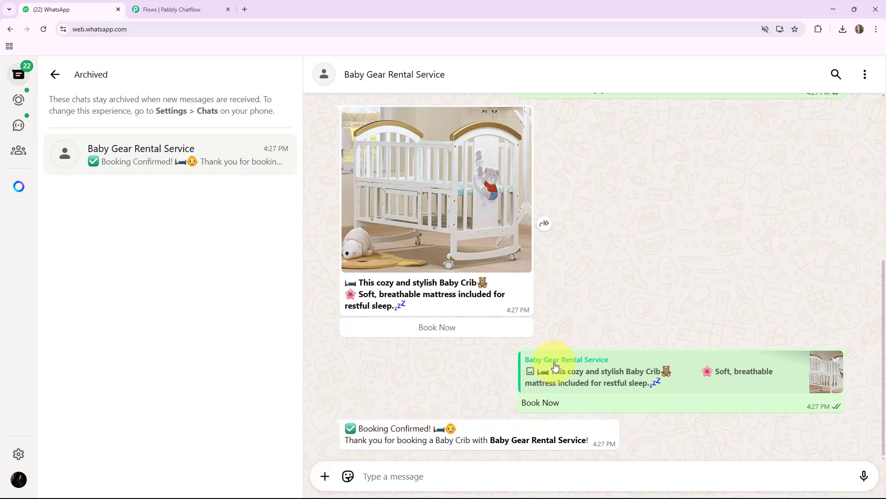
Request Delivery Timelines from the chatbot's welcome message and look back over the conversation.
{"action": "scroll", "coordinate": [575, 383], "scroll_direction": "up", "scroll_amount": 3}
{"action": "scroll", "coordinate": [561, 323], "scroll_direction": "down", "scroll_amount": 3}
{"action": "scroll", "coordinate": [526, 207], "scroll_direction": "up", "scroll_amount": 5}
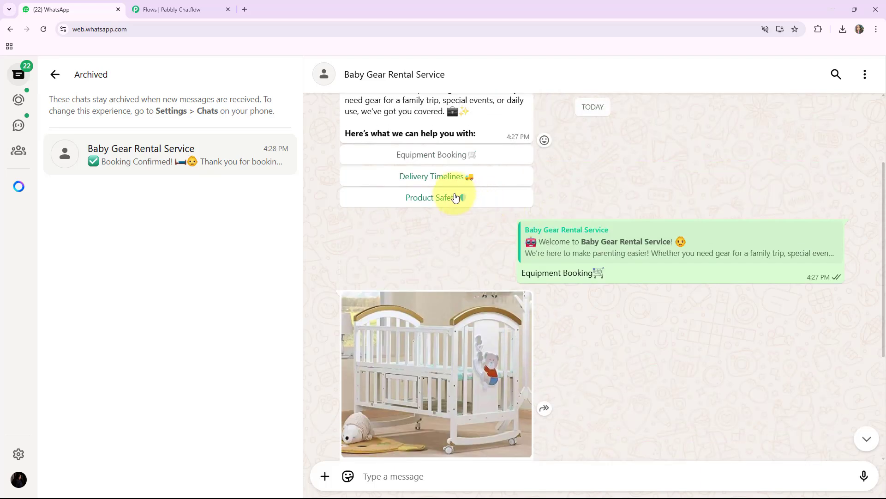
{"action": "left_click", "coordinate": [444, 176]}
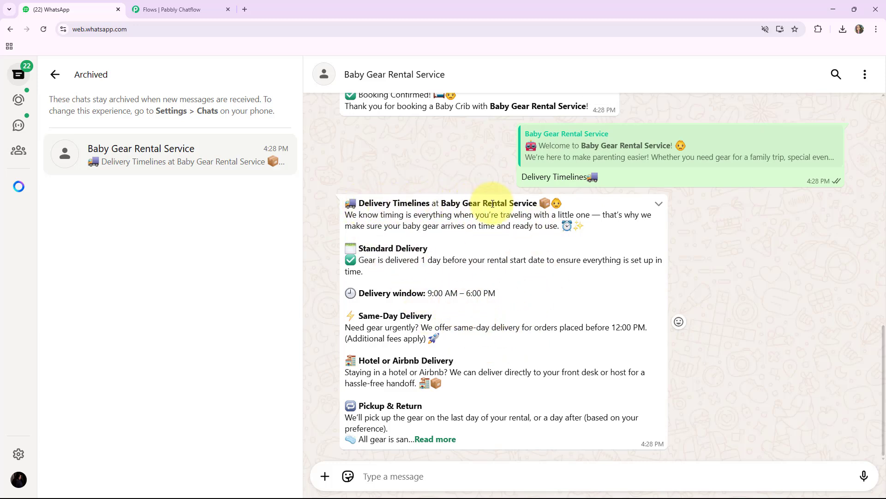
{"action": "scroll", "coordinate": [555, 286], "scroll_direction": "up", "scroll_amount": 10}
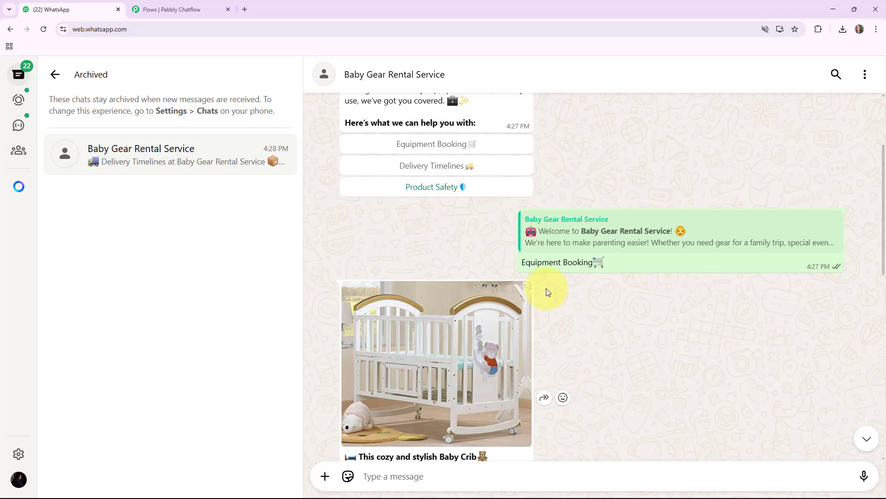
{"action": "scroll", "coordinate": [547, 288], "scroll_direction": "up", "scroll_amount": 2}
{"action": "scroll", "coordinate": [546, 288], "scroll_direction": "down", "scroll_amount": 2}
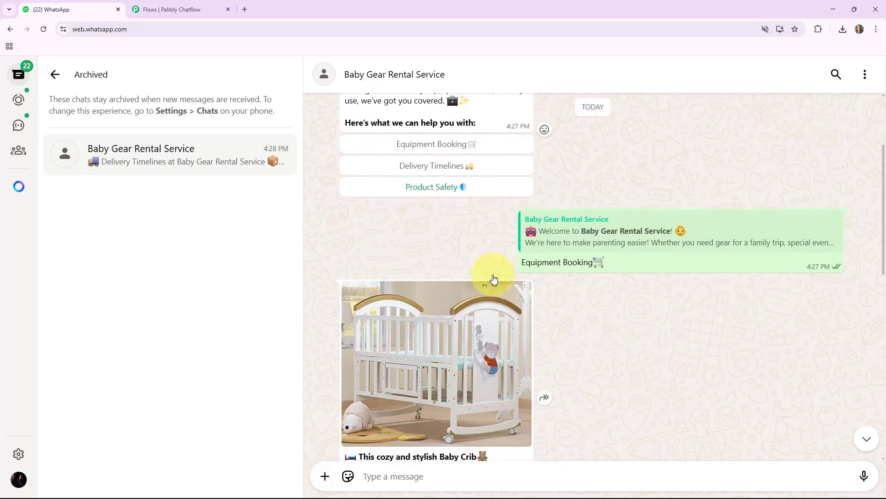
{"action": "scroll", "coordinate": [619, 319], "scroll_direction": "down", "scroll_amount": 2}
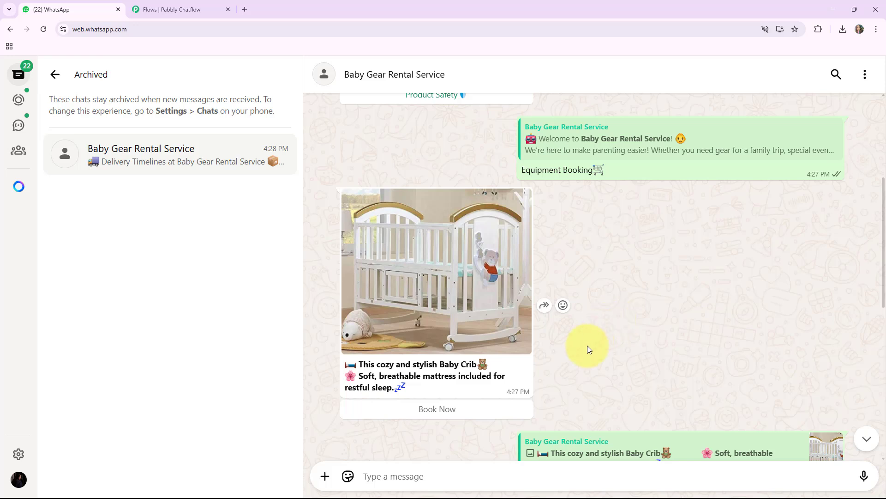
Open pabbly.com/chatflow in a new browser tab.
{"action": "left_click", "coordinate": [245, 7]}
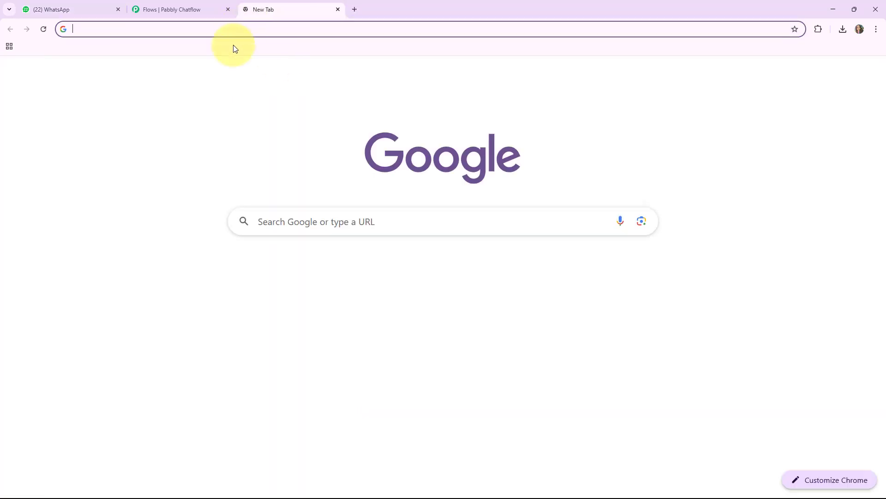
{"action": "left_click", "coordinate": [232, 28]}
{"action": "type", "text": "pabbly.com/chatflow"}
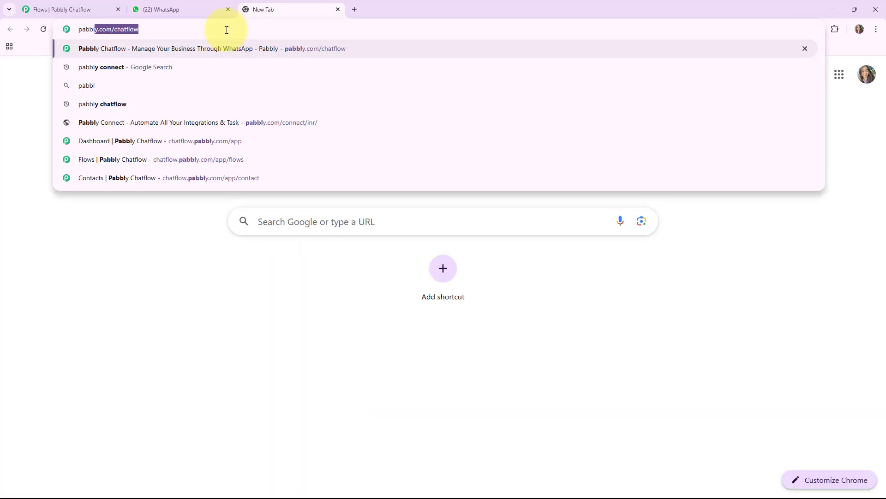
{"action": "key", "text": "Return"}
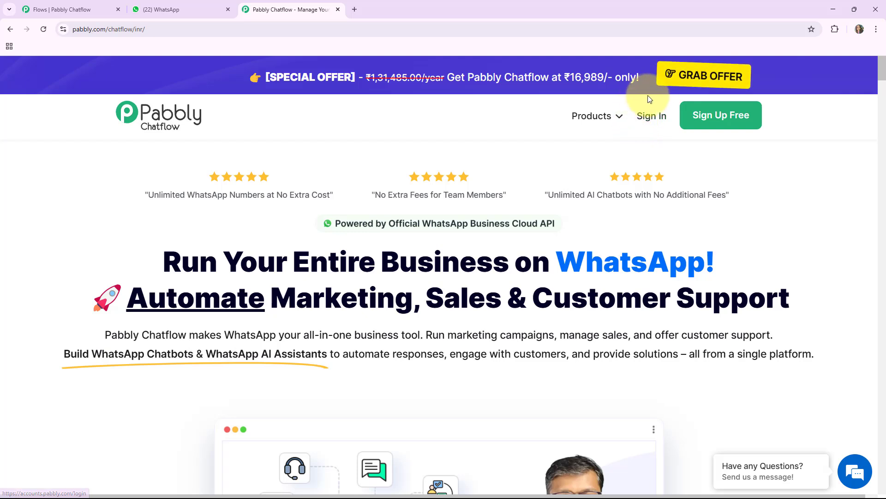
Sign in to Pabbly and access Pabbly Chatflow from the list of all Pabbly apps.
{"action": "left_click", "coordinate": [654, 123]}
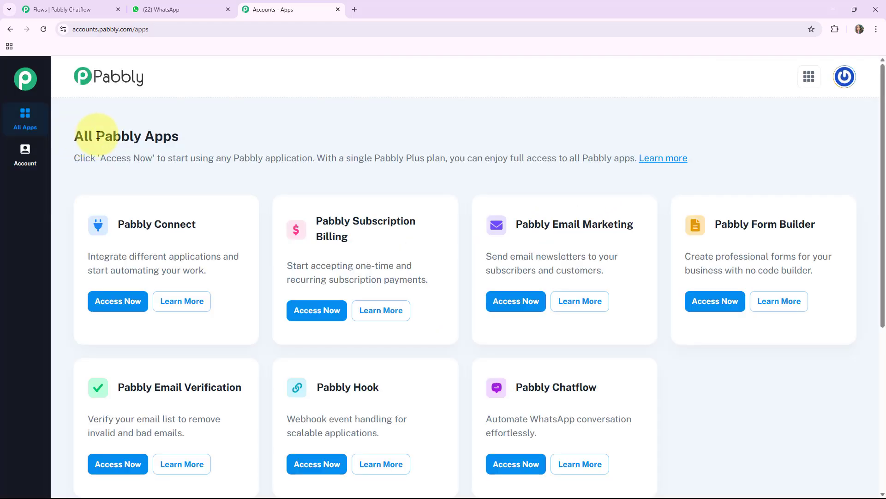
{"action": "left_click_drag", "start_coordinate": [75, 136], "coordinate": [297, 140]}
{"action": "scroll", "coordinate": [423, 170], "scroll_direction": "down", "scroll_amount": 2}
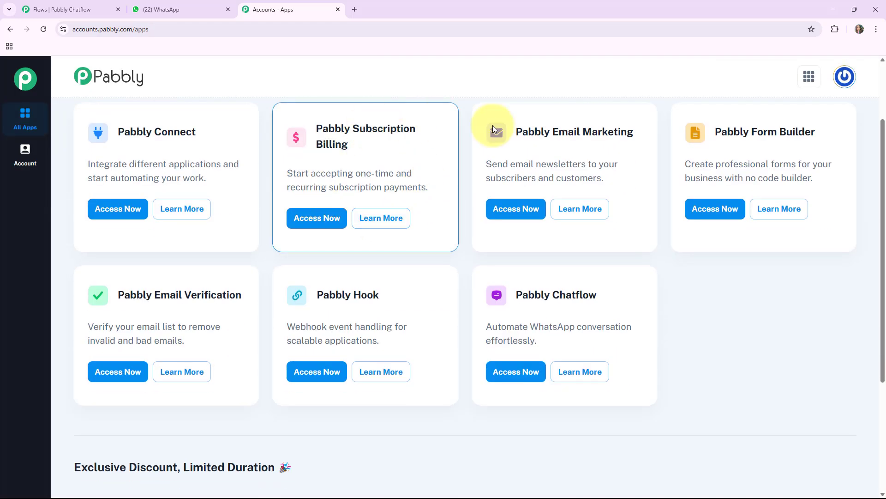
{"action": "left_click_drag", "start_coordinate": [705, 312], "coordinate": [702, 312]}
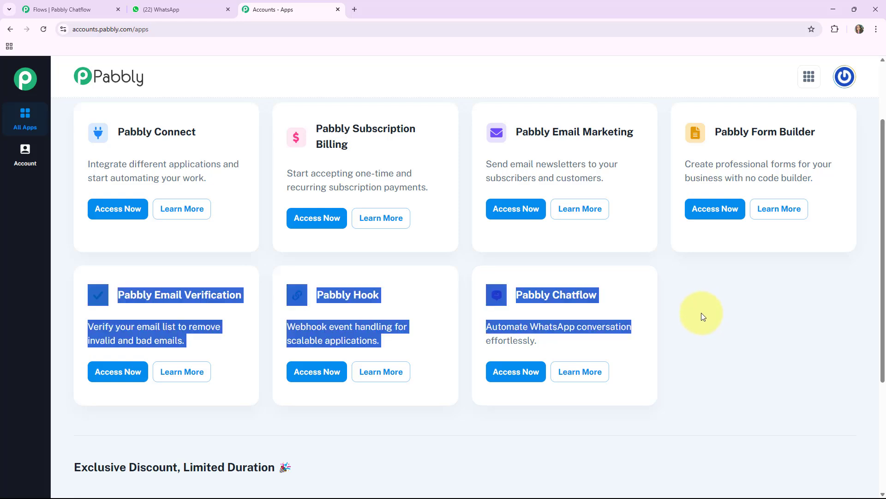
{"action": "left_click", "coordinate": [702, 312]}
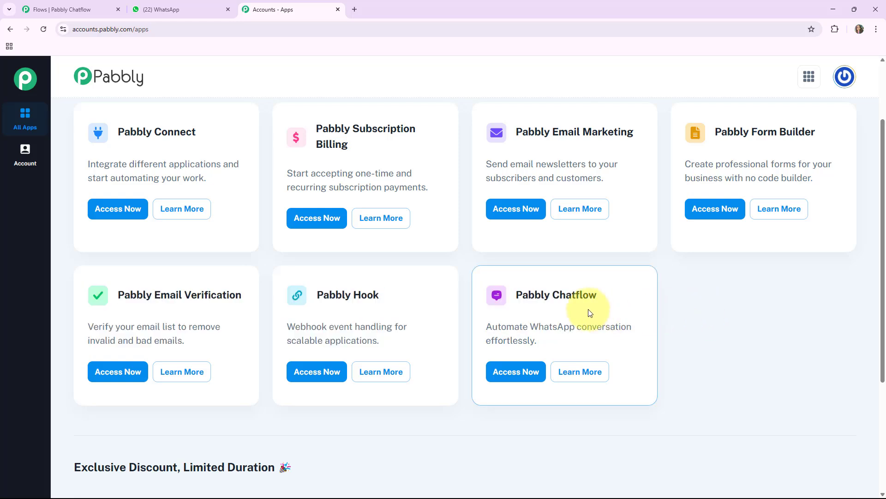
{"action": "triple_click", "coordinate": [519, 295]}
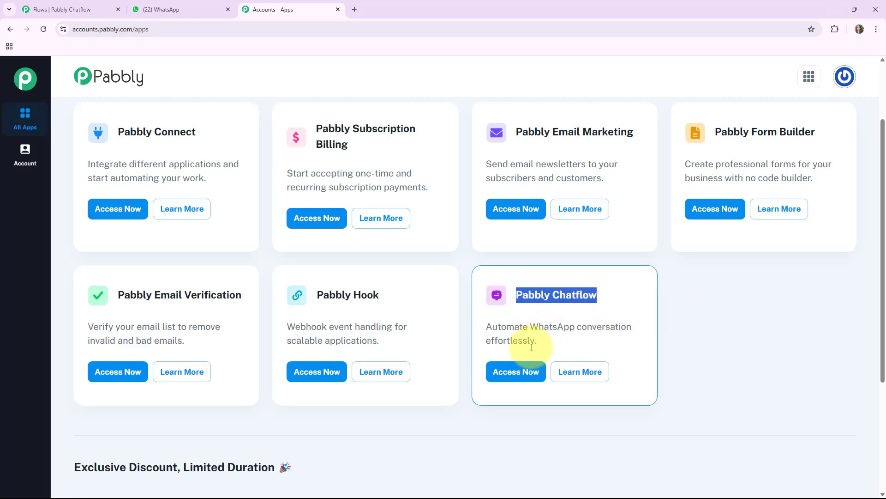
{"action": "left_click", "coordinate": [519, 370]}
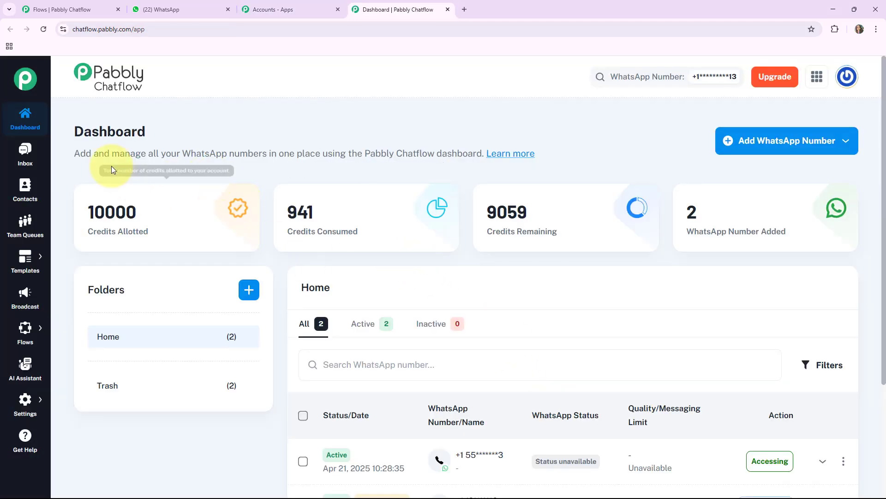
Examine the dashboard's figures for allotted, consumed and remaining credits and added WhatsApp numbers.
{"action": "left_click_drag", "start_coordinate": [83, 133], "coordinate": [162, 137]}
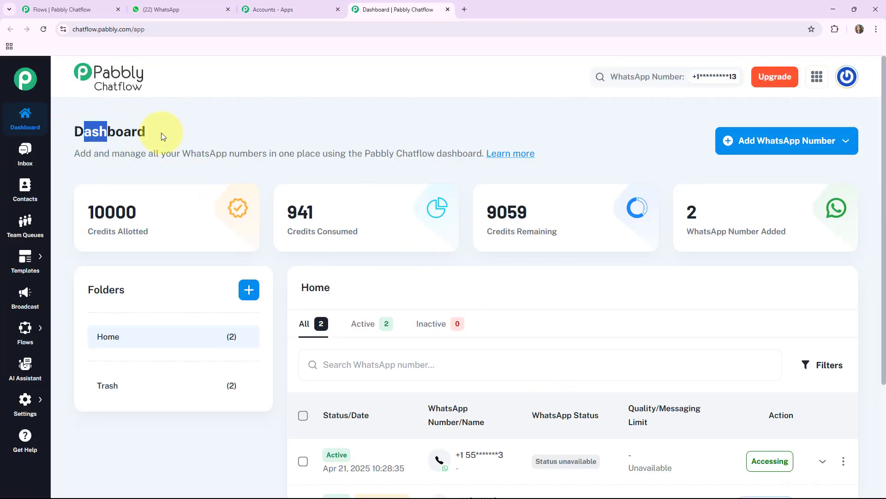
{"action": "left_click", "coordinate": [185, 193]}
{"action": "left_click_drag", "start_coordinate": [93, 233], "coordinate": [660, 243]}
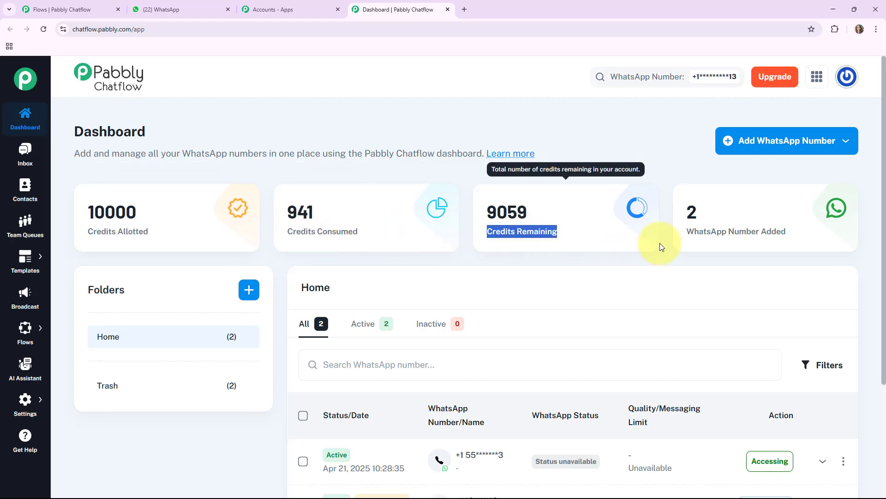
{"action": "left_click", "coordinate": [711, 236]}
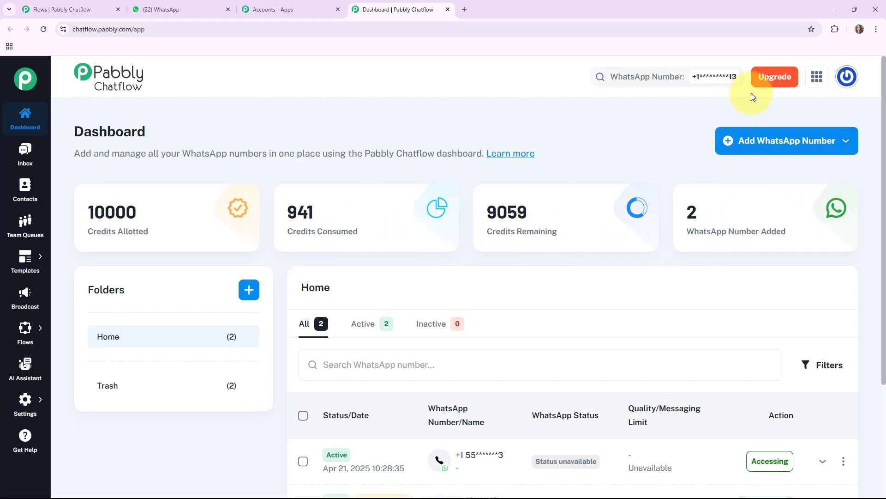
View the Manual Token Connect form for adding a WhatsApp number, and close it without entering anything.
{"action": "left_click", "coordinate": [785, 143]}
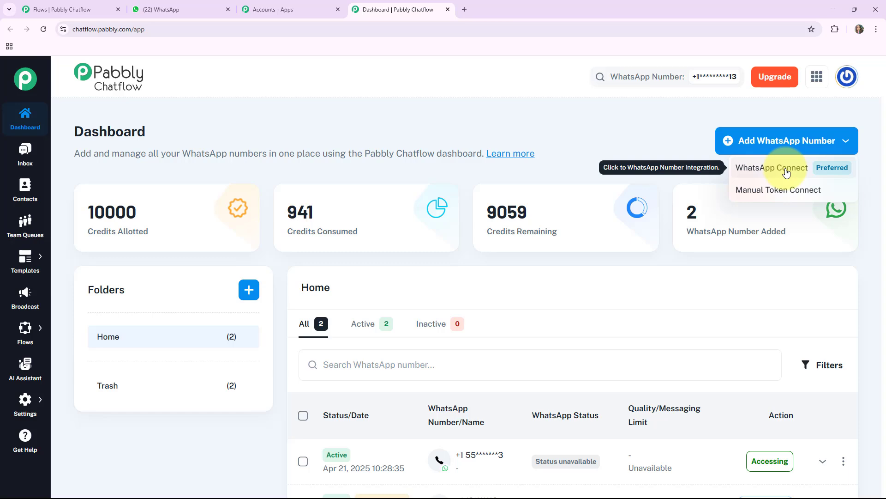
{"action": "left_click", "coordinate": [767, 197]}
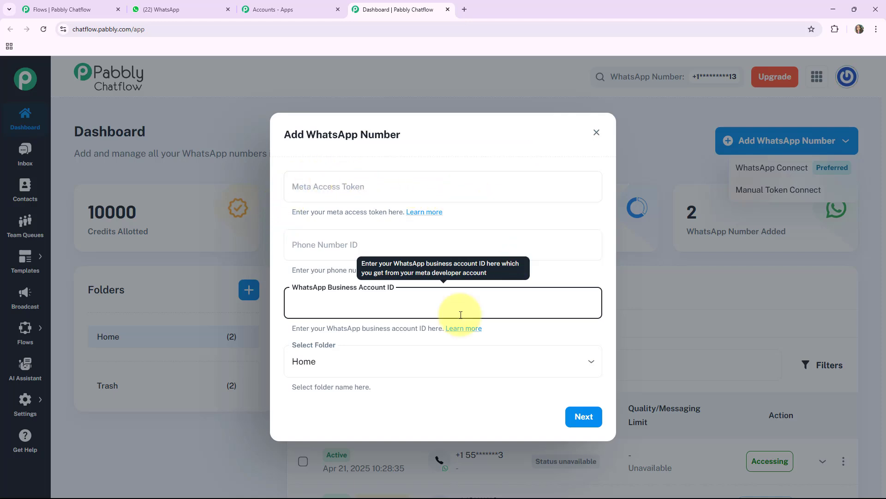
{"action": "left_click", "coordinate": [596, 133]}
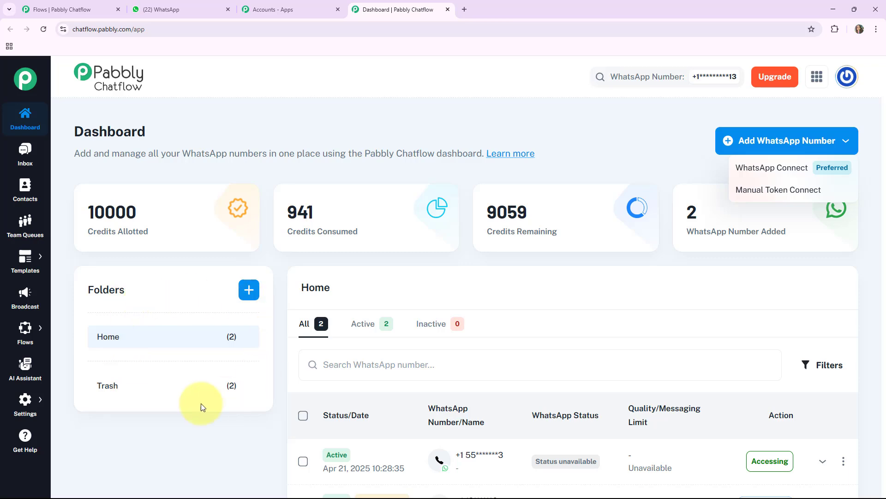
Examine the list of WhatsApp numbers in the dashboard's Home folder.
{"action": "left_click", "coordinate": [395, 366]}
{"action": "scroll", "coordinate": [693, 297], "scroll_direction": "down", "scroll_amount": 3}
{"action": "scroll", "coordinate": [659, 277], "scroll_direction": "up", "scroll_amount": 1}
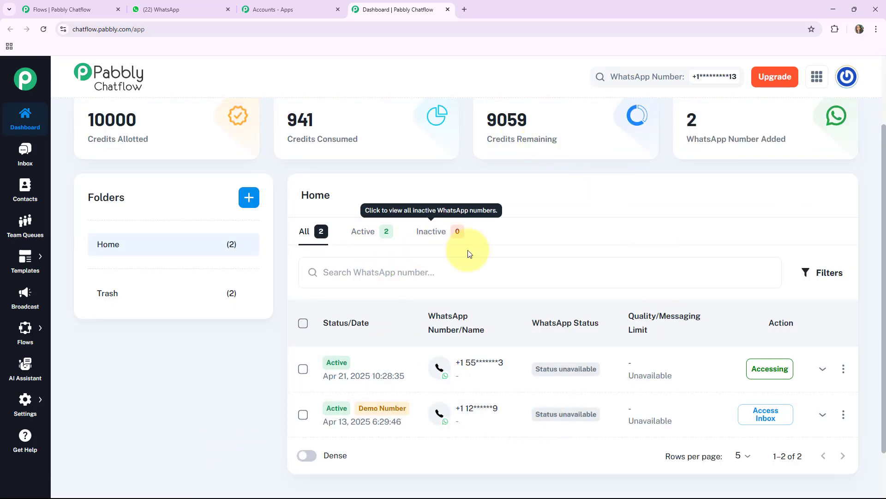
{"action": "scroll", "coordinate": [586, 259], "scroll_direction": "up", "scroll_amount": 2}
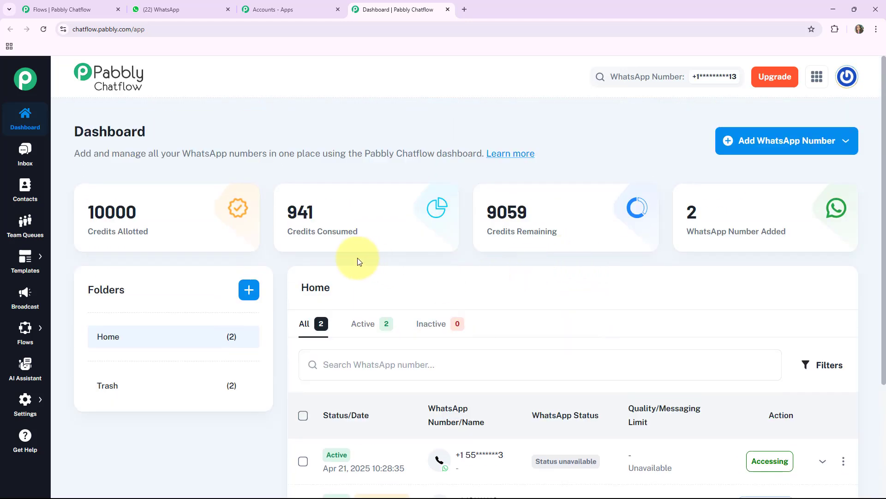
View the test conversation in the Inbox and the Contacts page.
{"action": "left_click", "coordinate": [25, 157]}
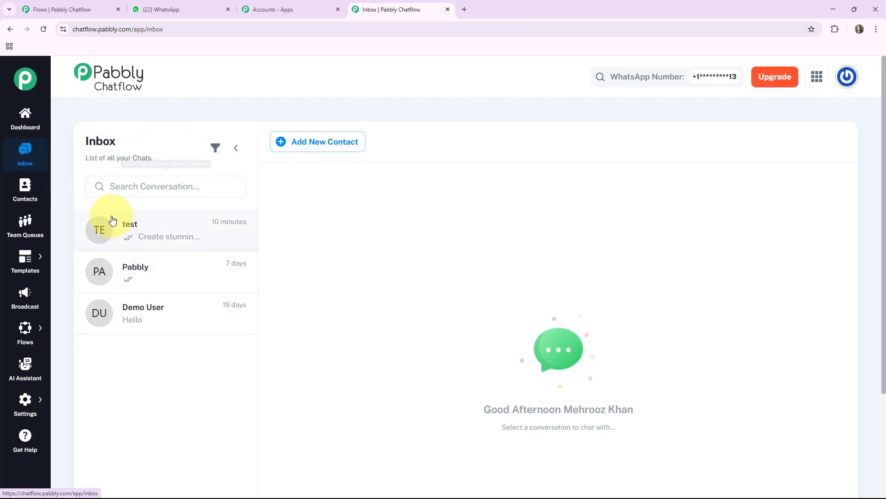
{"action": "left_click", "coordinate": [140, 245]}
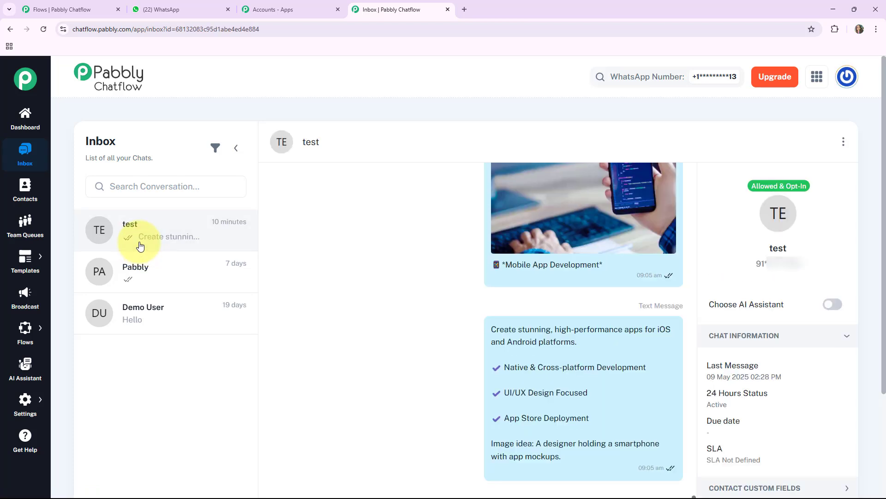
{"action": "left_click", "coordinate": [25, 203]}
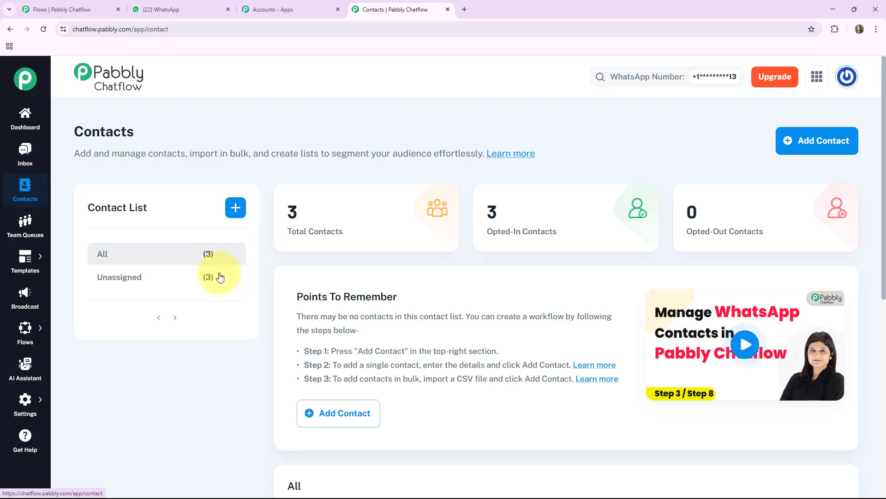
View the Team Queues, Templates and Broadcast pages.
{"action": "left_click", "coordinate": [28, 231]}
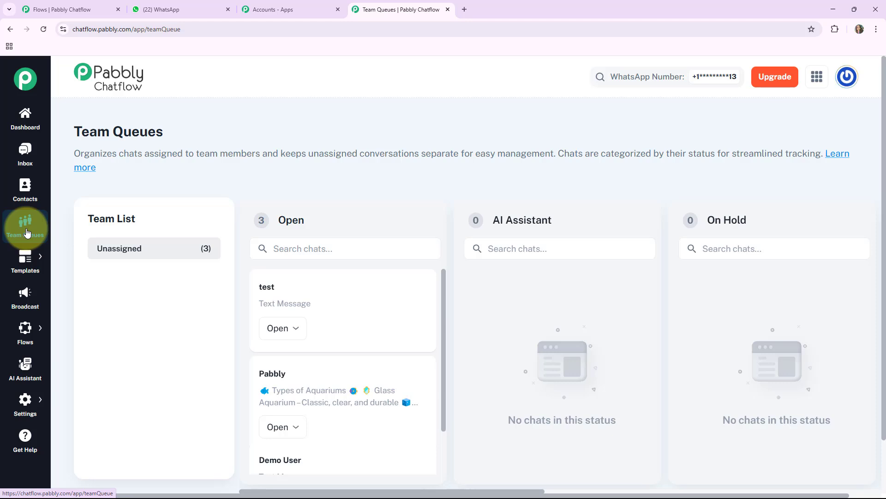
{"action": "left_click", "coordinate": [42, 264]}
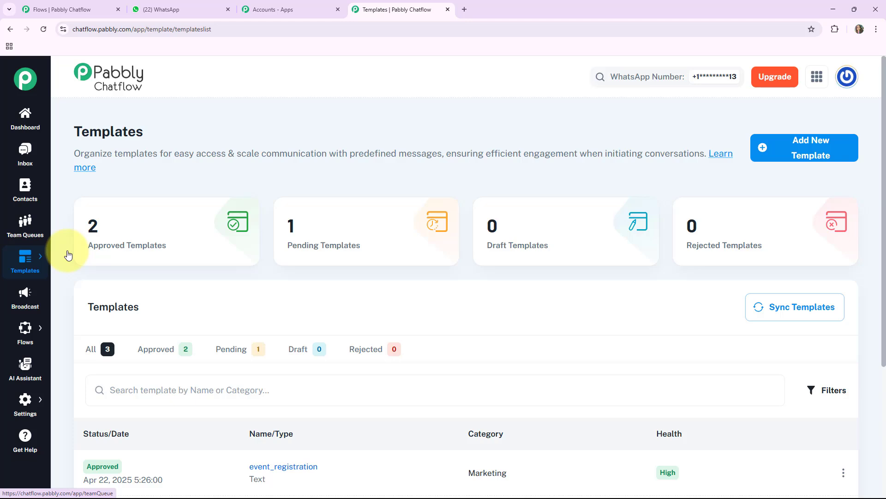
{"action": "left_click", "coordinate": [30, 298]}
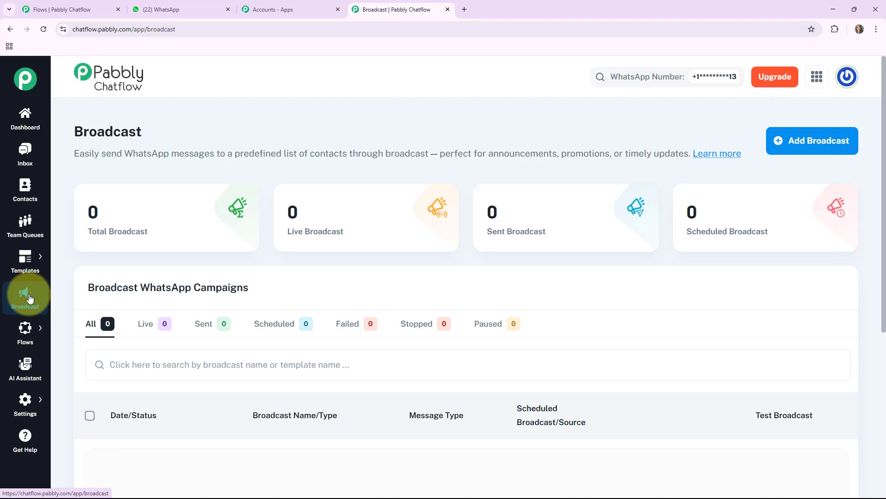
View the Flow Builder and AI Assistant pages.
{"action": "mouse_move", "coordinate": [33, 261]}
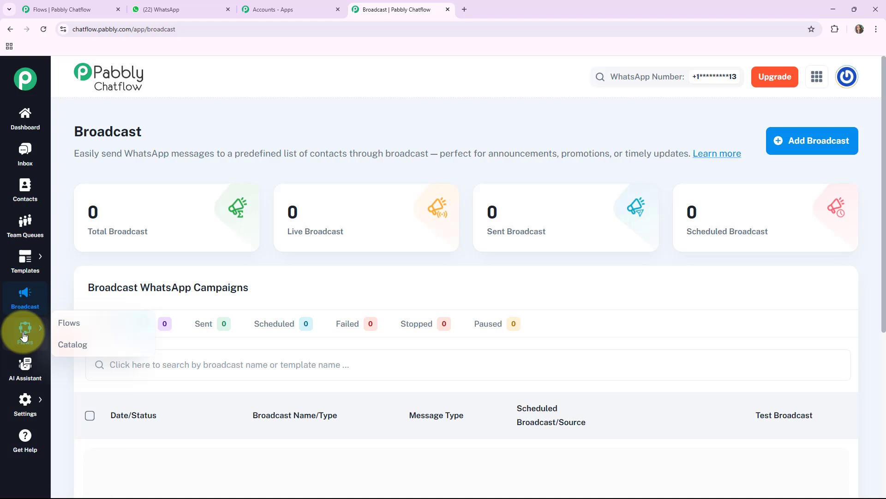
{"action": "left_click", "coordinate": [70, 324]}
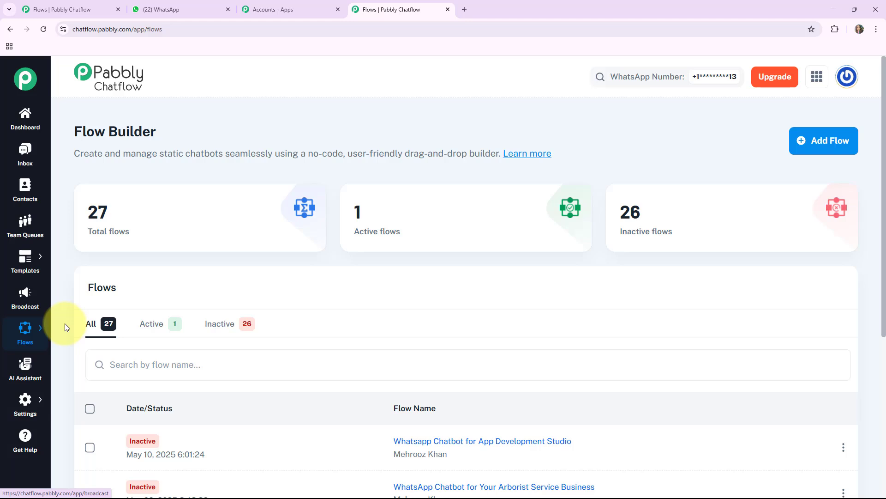
{"action": "left_click", "coordinate": [34, 360]}
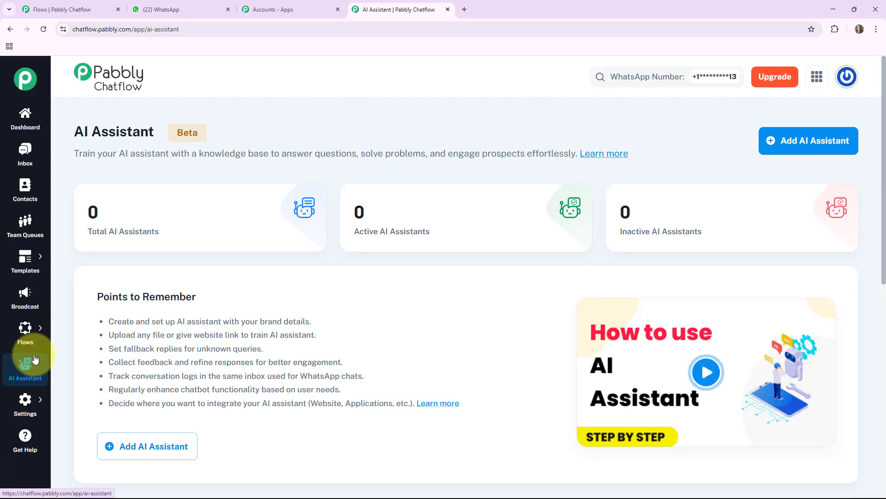
View the AI Assistant page, the available Settings options and the Help & Tutorials page.
{"action": "scroll", "coordinate": [600, 304], "scroll_direction": "down", "scroll_amount": 1}
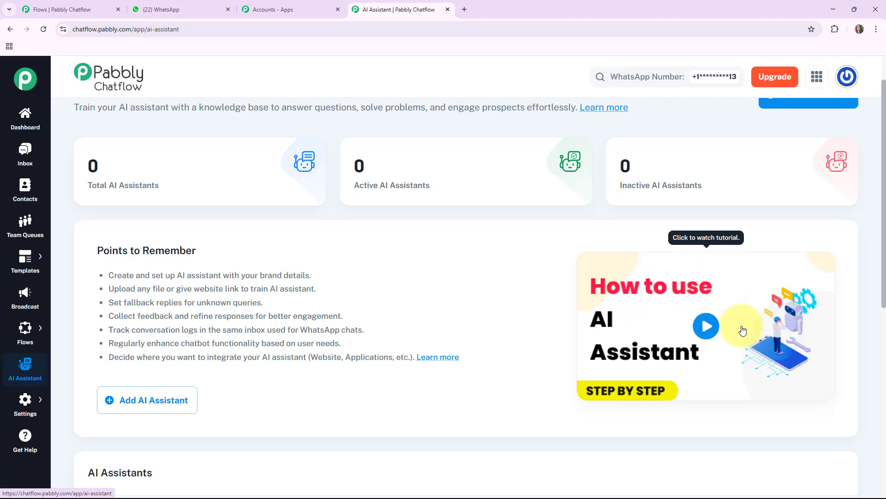
{"action": "scroll", "coordinate": [524, 293], "scroll_direction": "up", "scroll_amount": 1}
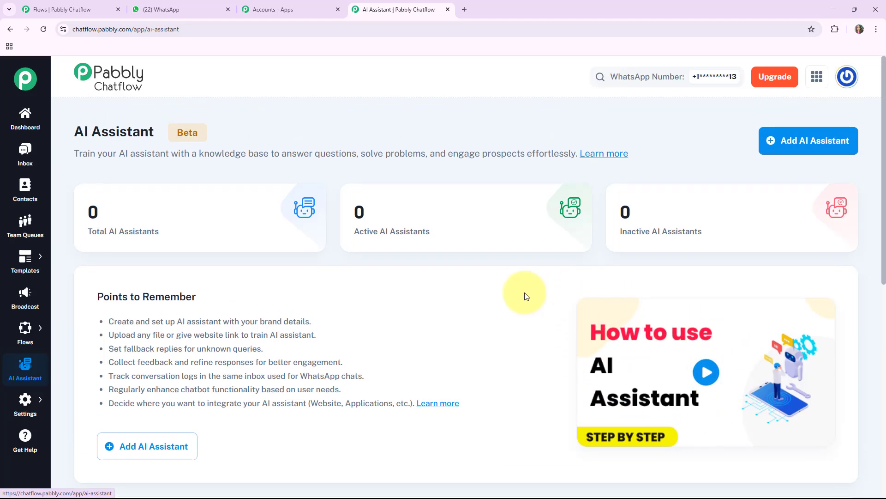
{"action": "mouse_move", "coordinate": [23, 409]}
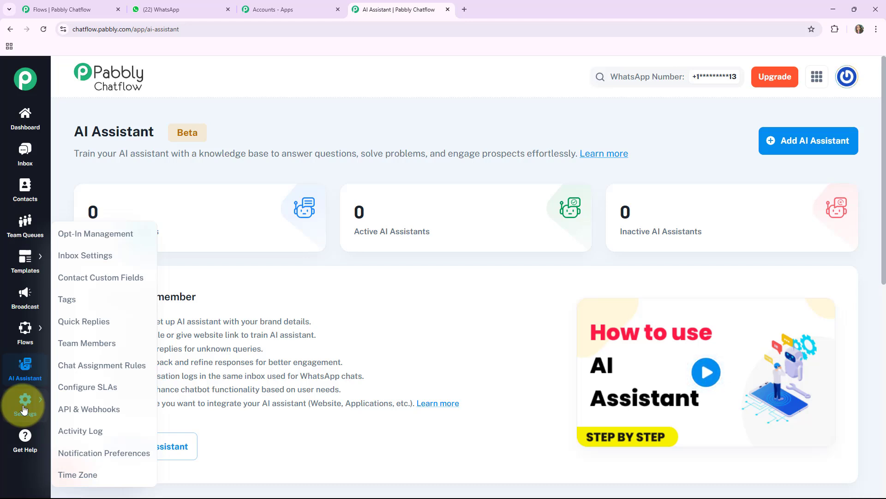
{"action": "left_click", "coordinate": [26, 441]}
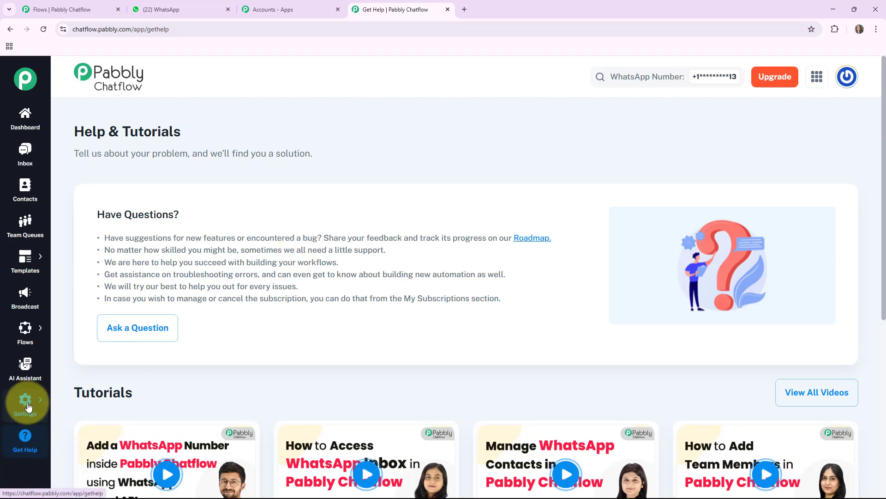
Return to the Flow Builder page, look over its overview and add a new flow.
{"action": "mouse_move", "coordinate": [18, 335]}
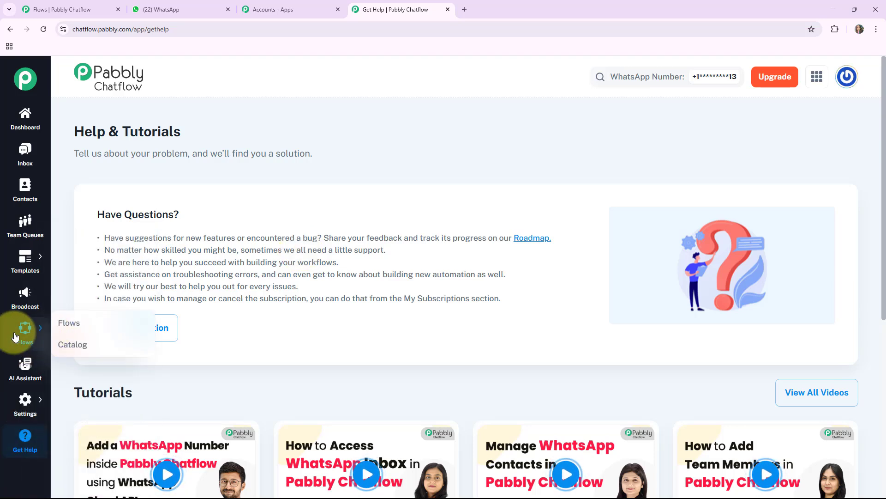
{"action": "left_click", "coordinate": [67, 325]}
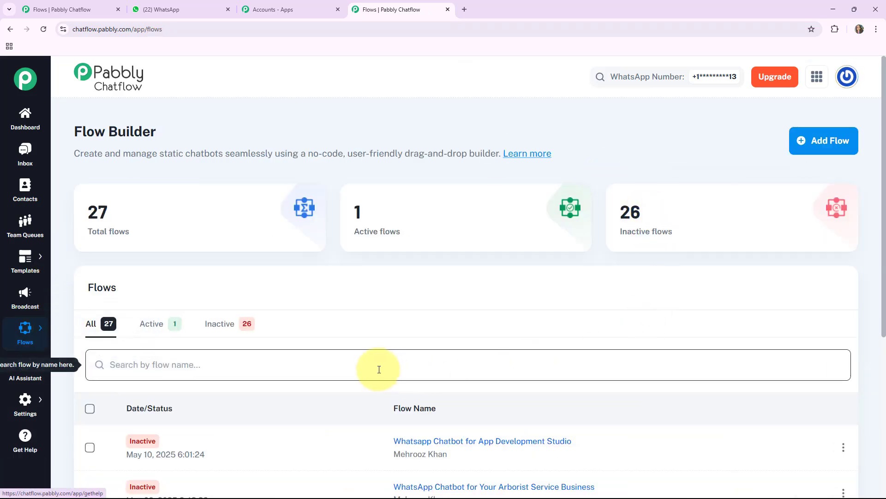
{"action": "scroll", "coordinate": [376, 367], "scroll_direction": "down", "scroll_amount": 1}
{"action": "scroll", "coordinate": [376, 366], "scroll_direction": "up", "scroll_amount": 1}
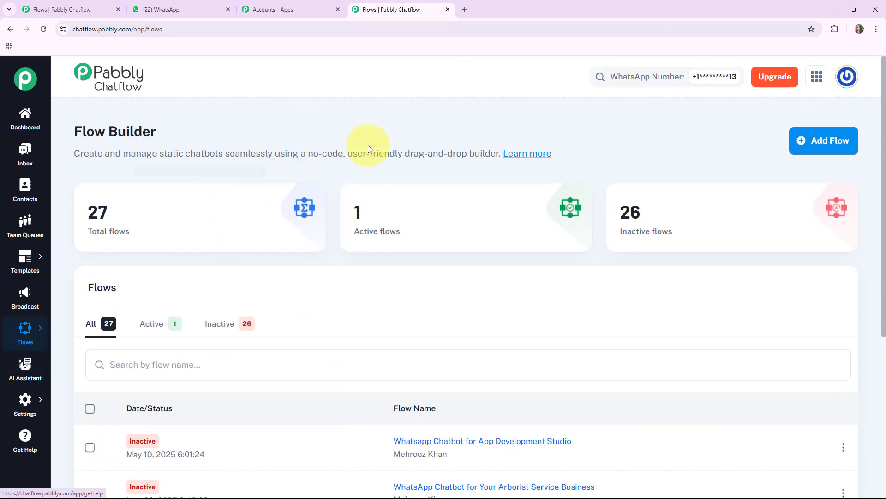
{"action": "mouse_move", "coordinate": [470, 189]}
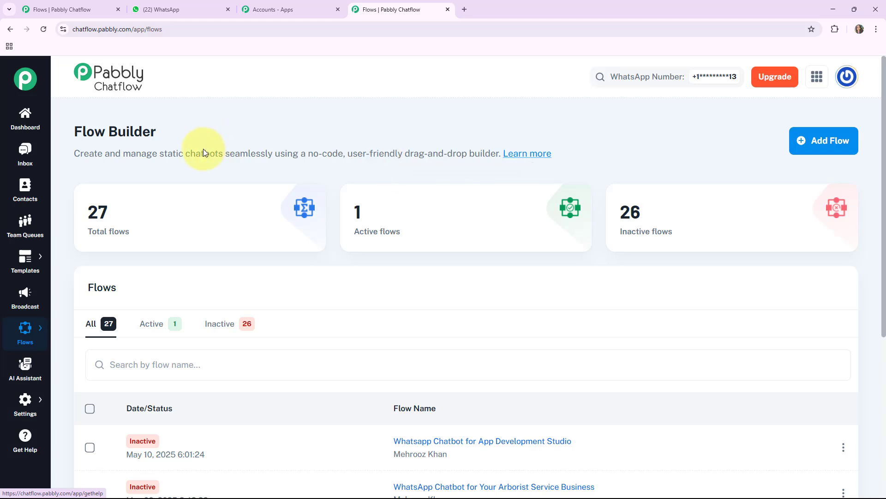
{"action": "left_click_drag", "start_coordinate": [70, 130], "coordinate": [206, 123]}
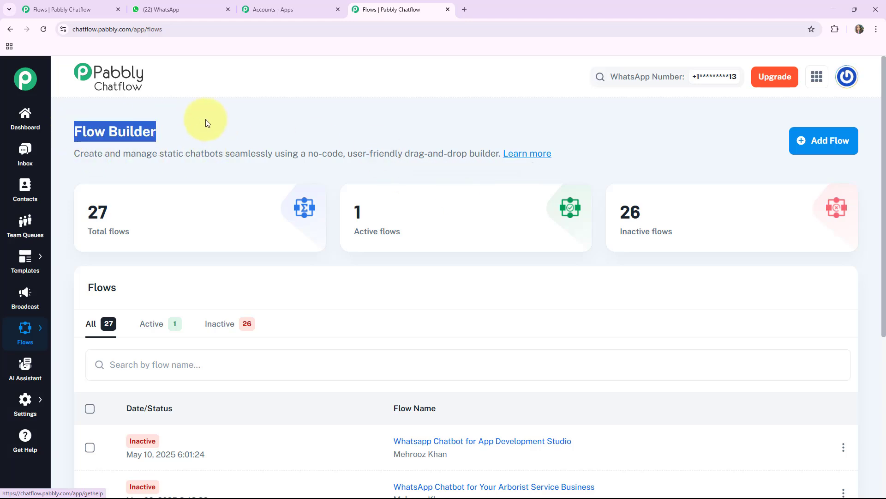
{"action": "left_click", "coordinate": [251, 123]}
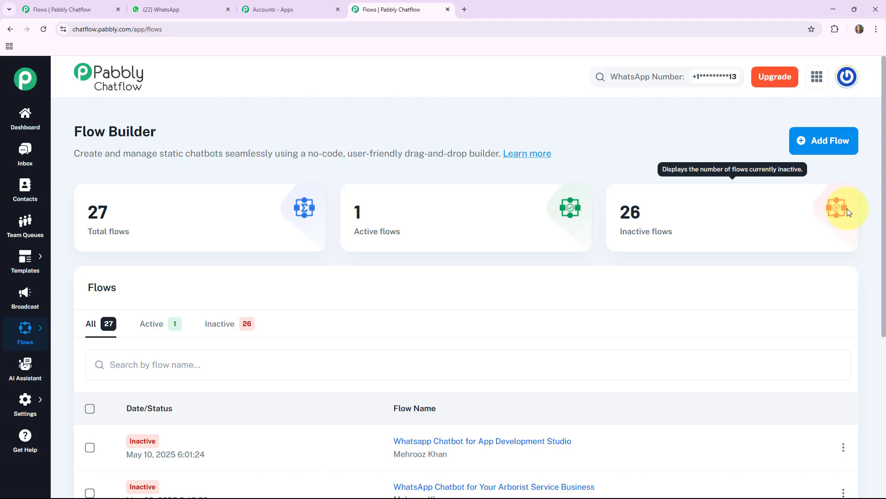
{"action": "left_click", "coordinate": [834, 144]}
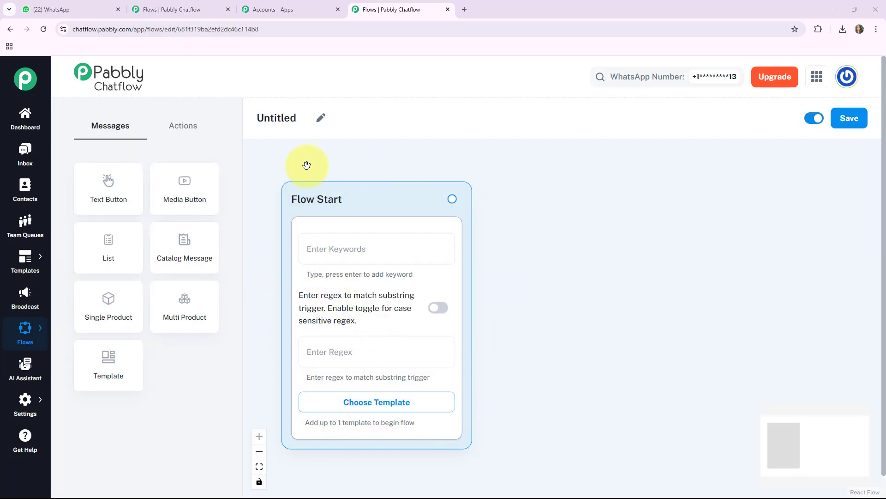
Rename the untitled flow as "WhatsApp Chatbot for Your Baby Gear Rental Service Business".
{"action": "left_click", "coordinate": [320, 122]}
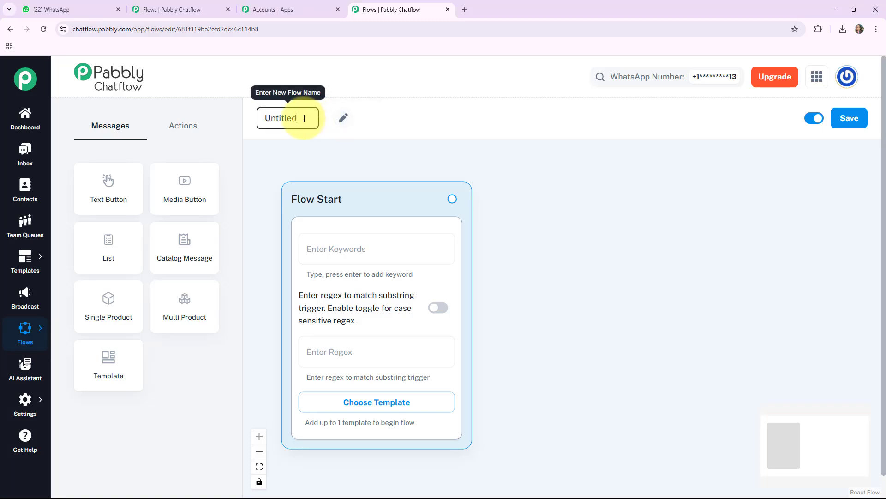
{"action": "left_click_drag", "start_coordinate": [305, 119], "coordinate": [257, 125]}
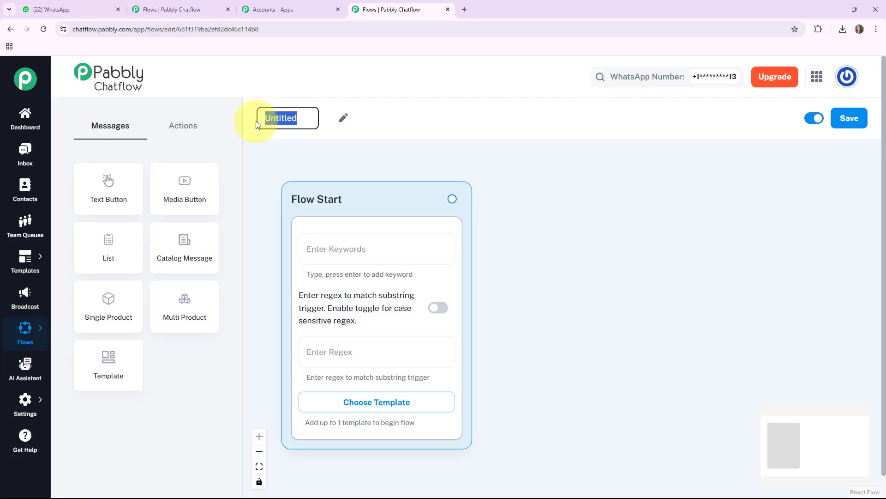
{"action": "type", "text": "WhatsApp Chatbot for Your Baby Gear Rental Service Business"}
{"action": "left_click", "coordinate": [623, 183]}
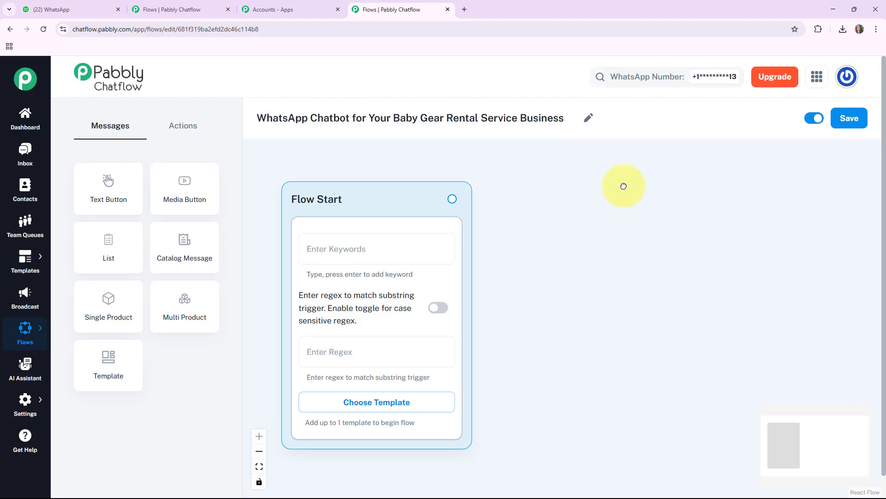
Examine the node types offered under Messages and Actions and the flow's activation and saving controls.
{"action": "scroll", "coordinate": [346, 194], "scroll_direction": "down", "scroll_amount": 1}
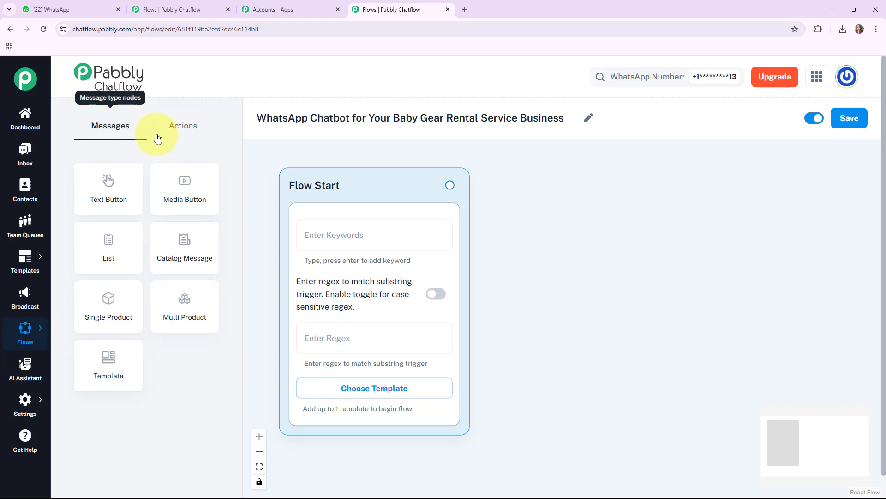
{"action": "left_click", "coordinate": [173, 128]}
{"action": "left_click", "coordinate": [110, 134]}
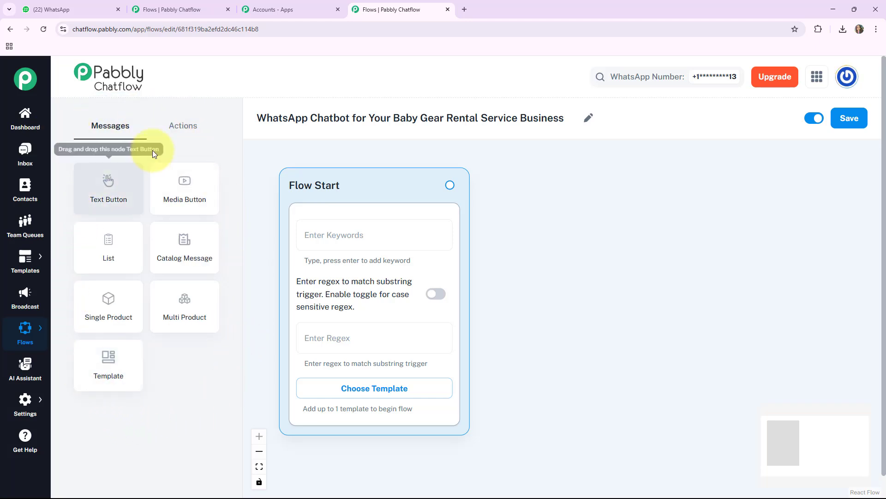
{"action": "left_click", "coordinate": [187, 129]}
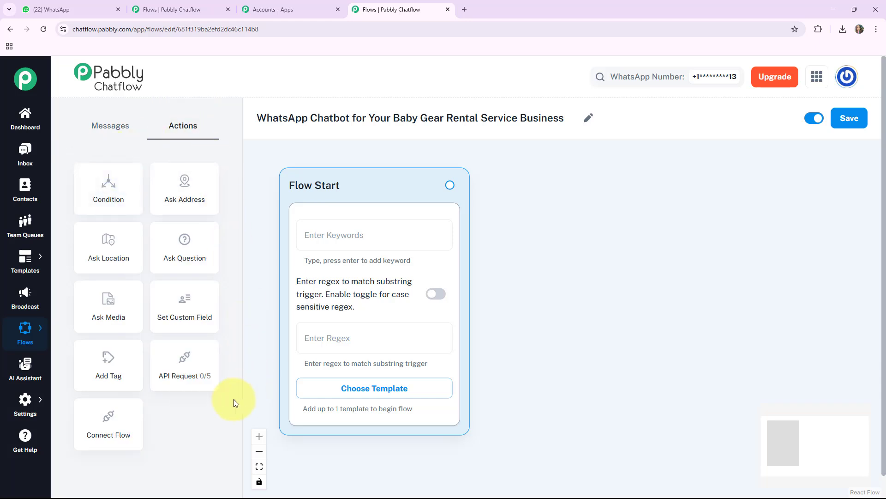
{"action": "left_click", "coordinate": [111, 128]}
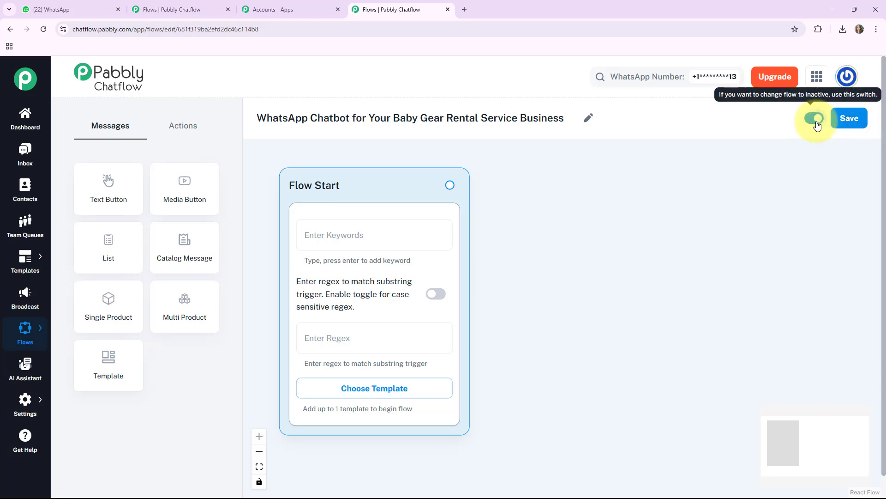
{"action": "left_click", "coordinate": [847, 119]}
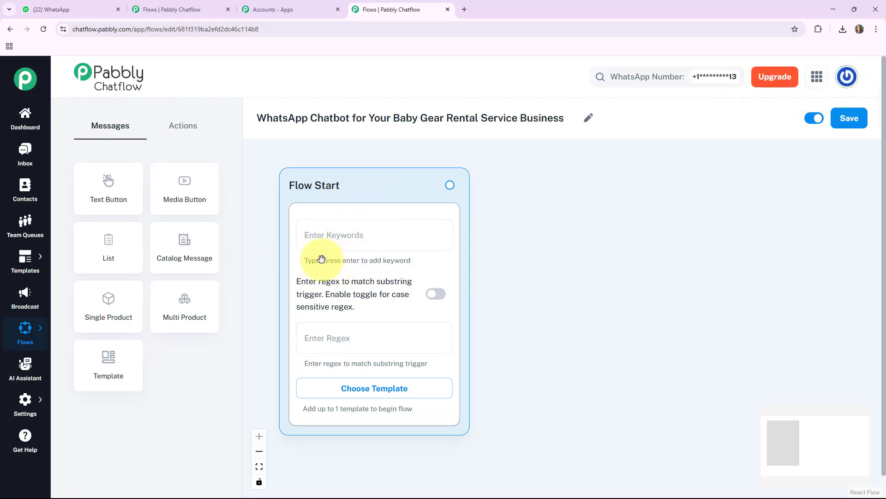
View the keyword trigger and the approved templates available for the Flow Start node.
{"action": "left_click", "coordinate": [332, 238]}
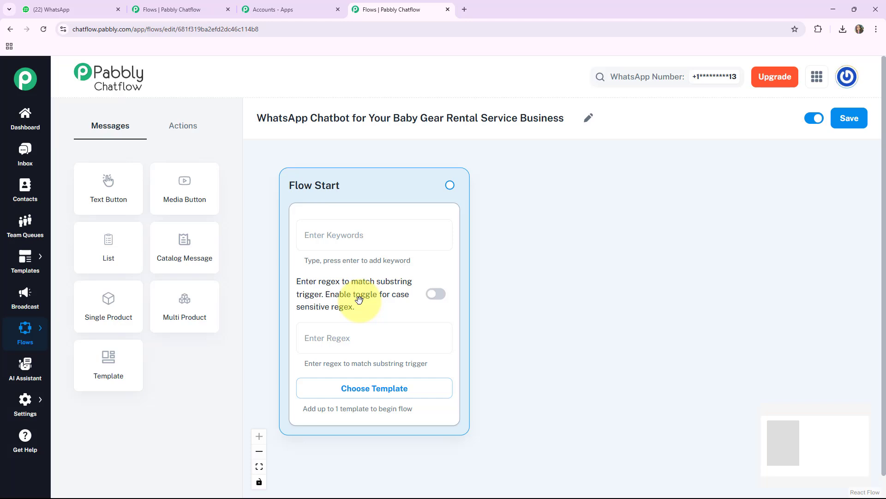
{"action": "left_click", "coordinate": [385, 396]}
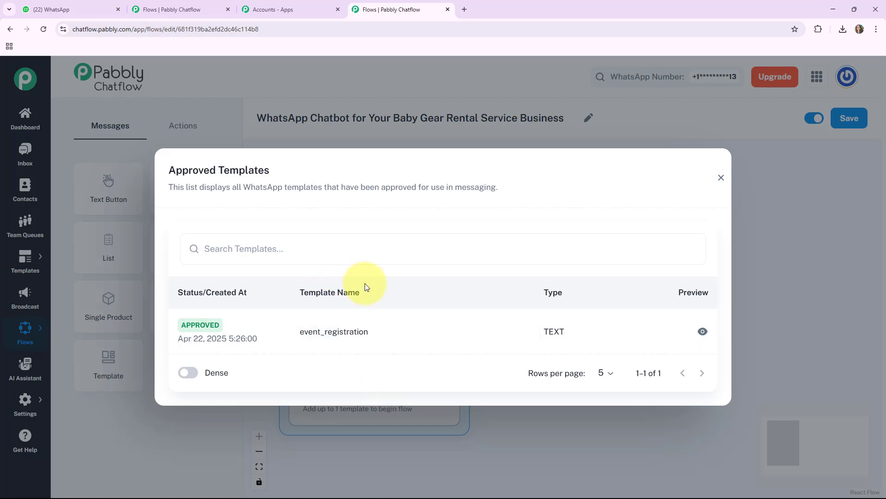
{"action": "left_click", "coordinate": [720, 177]}
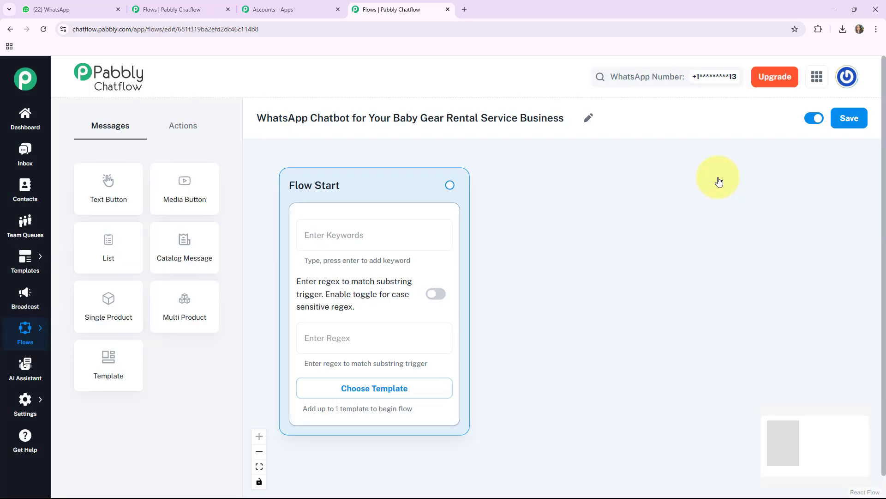
Set the Flow Start node's regex trigger to [\s\S]+.
{"action": "left_click", "coordinate": [353, 348]}
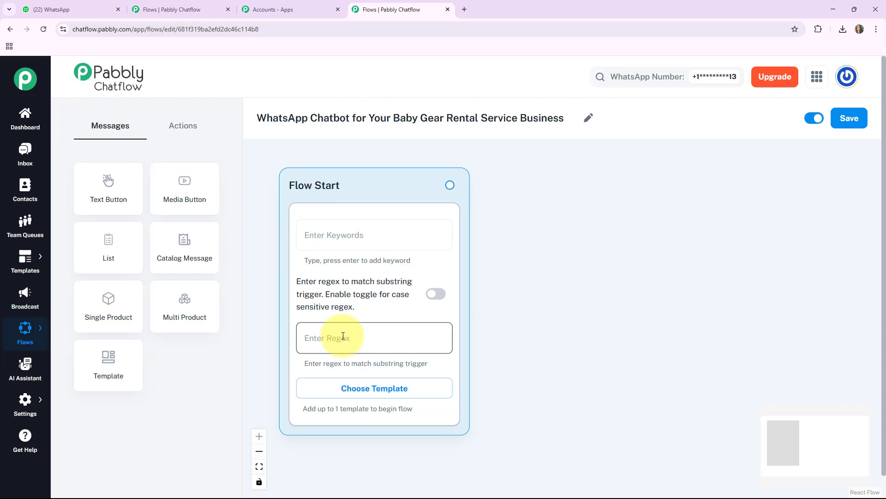
{"action": "type", "text": "[\\s\\S]+"}
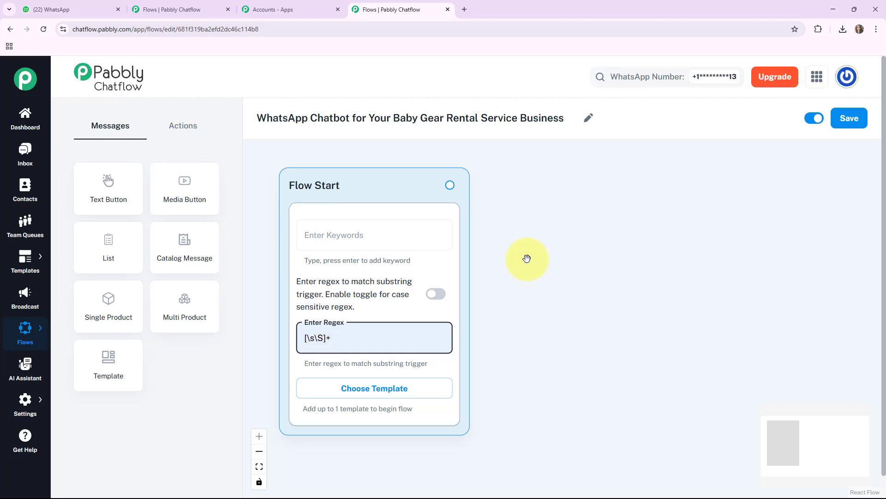
{"action": "left_click", "coordinate": [492, 302]}
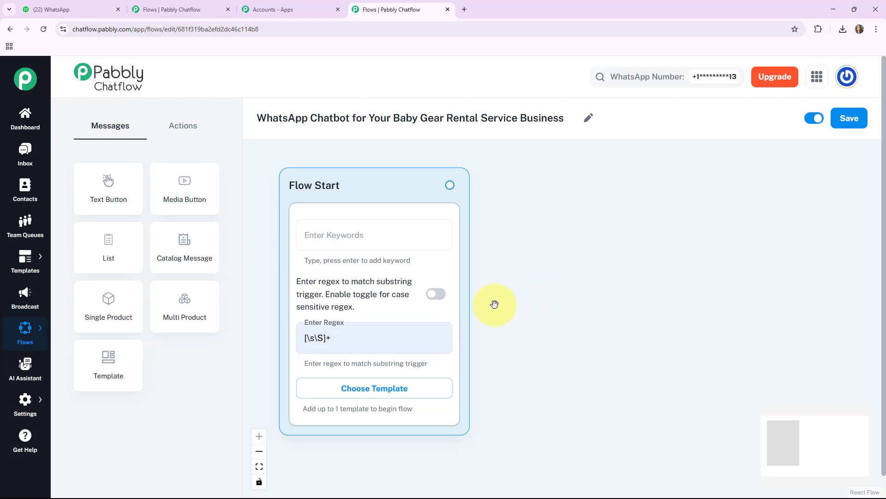
Add a Text Button node beside Flow Start and paste in the message ending with "*Here's what we can help you with:*".
{"action": "left_click_drag", "start_coordinate": [113, 187], "coordinate": [410, 296]}
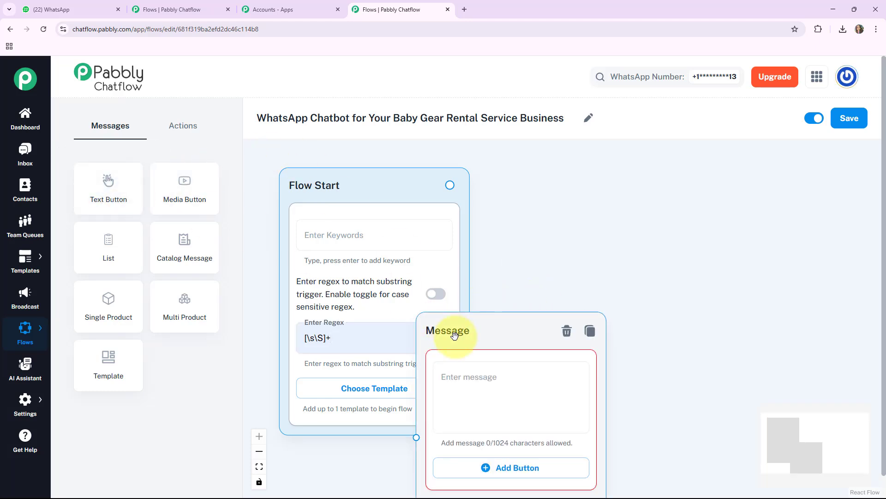
{"action": "left_click_drag", "start_coordinate": [450, 332], "coordinate": [548, 189]}
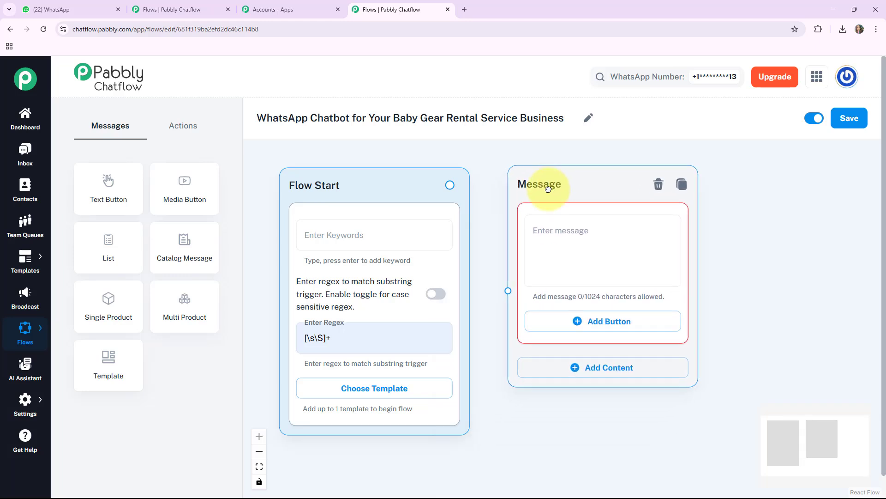
{"action": "left_click", "coordinate": [565, 252]}
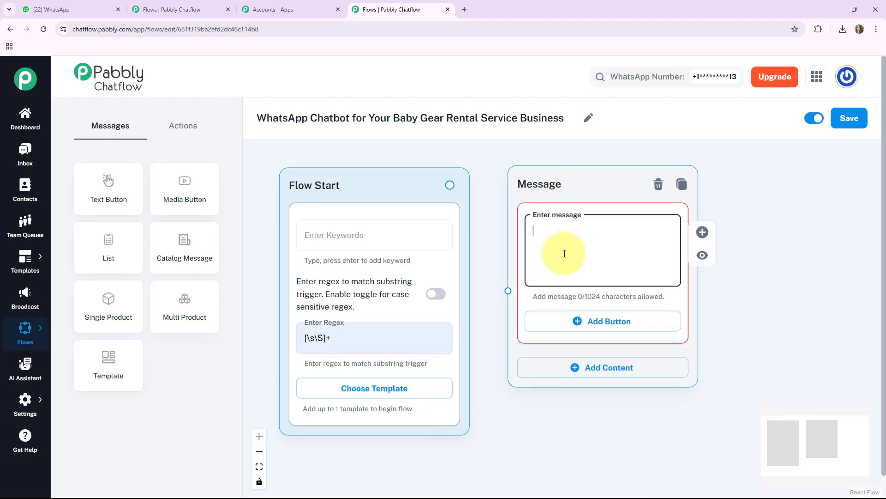
{"action": "key", "text": "ctrl+v"}
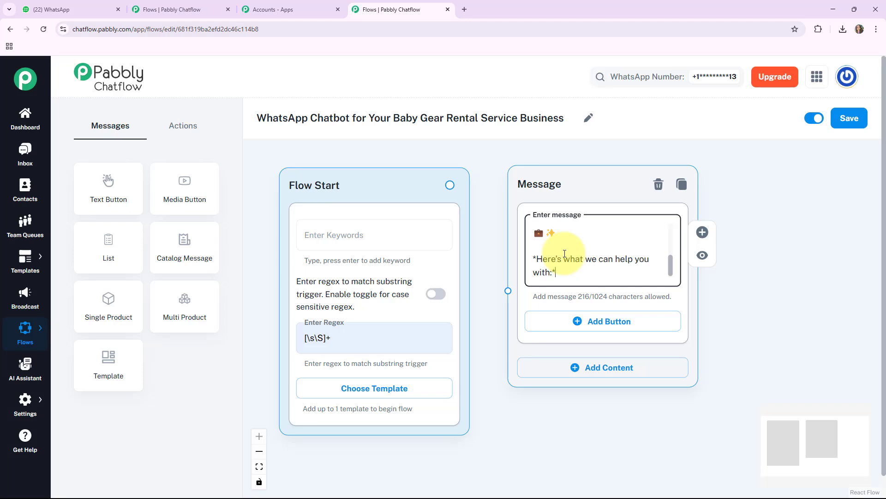
Add three buttons to the message node: "Equipment Booking 🛒", "Delivery Timelines 🚚" and "Product Safety 🛡".
{"action": "left_click", "coordinate": [587, 323]}
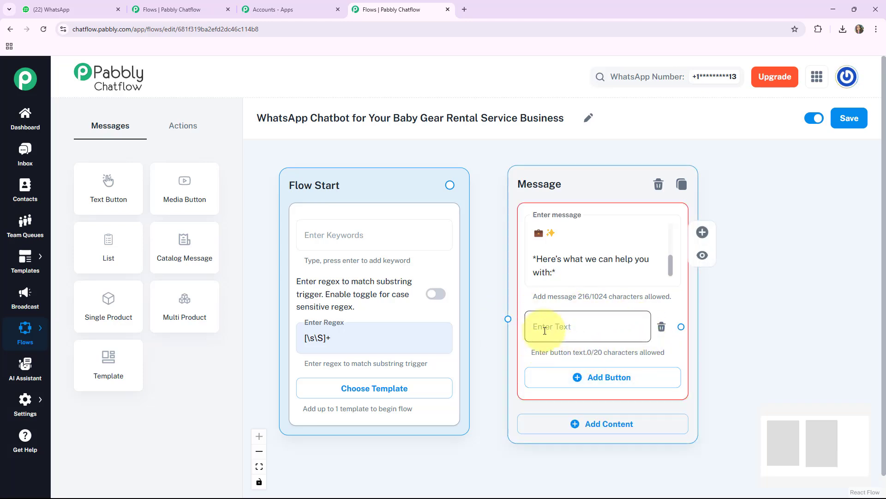
{"action": "left_click", "coordinate": [579, 323]}
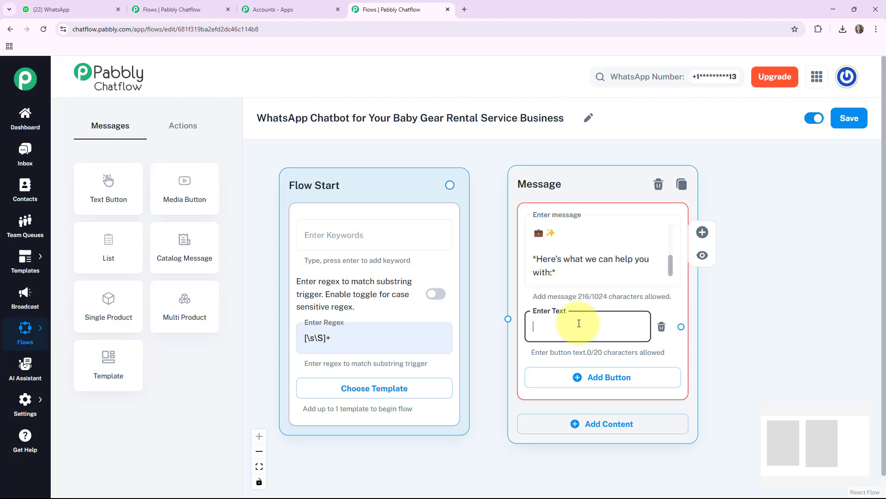
{"action": "type", "text": "Equipment Booking 🛒"}
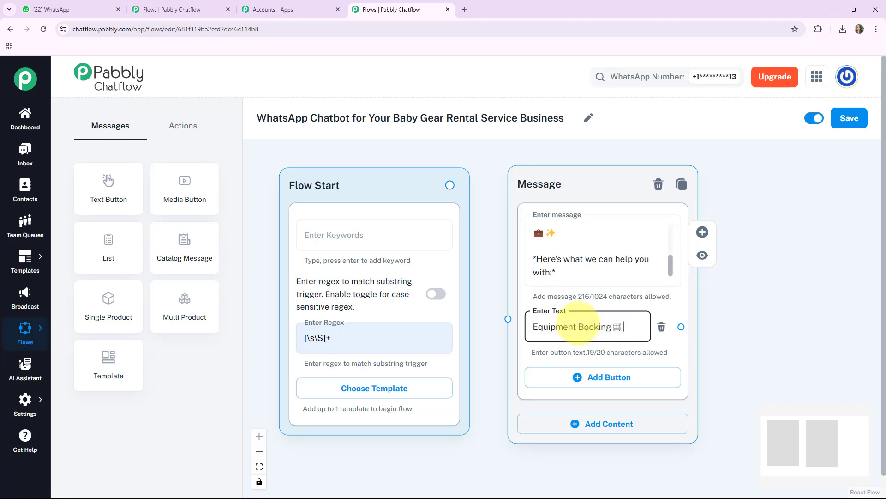
{"action": "left_click", "coordinate": [572, 376]}
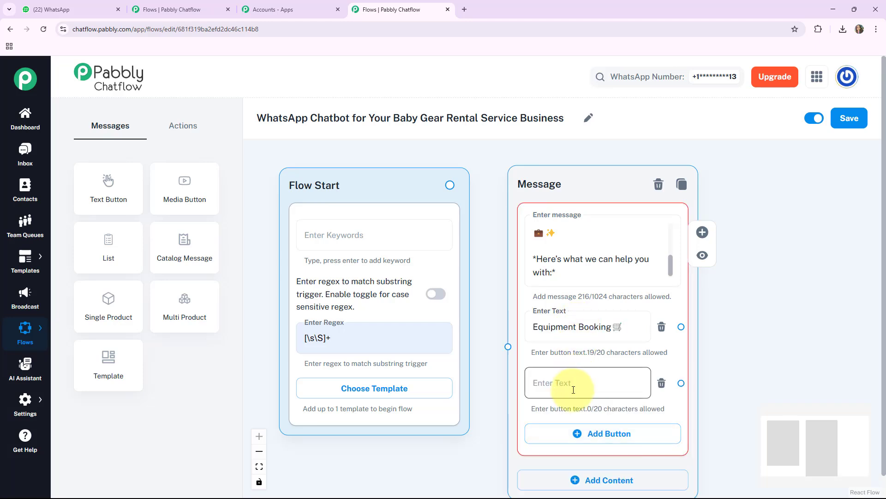
{"action": "left_click", "coordinate": [573, 389]}
{"action": "type", "text": "Delivery Timelines 🚚"}
{"action": "left_click_drag", "start_coordinate": [726, 439], "coordinate": [693, 386]}
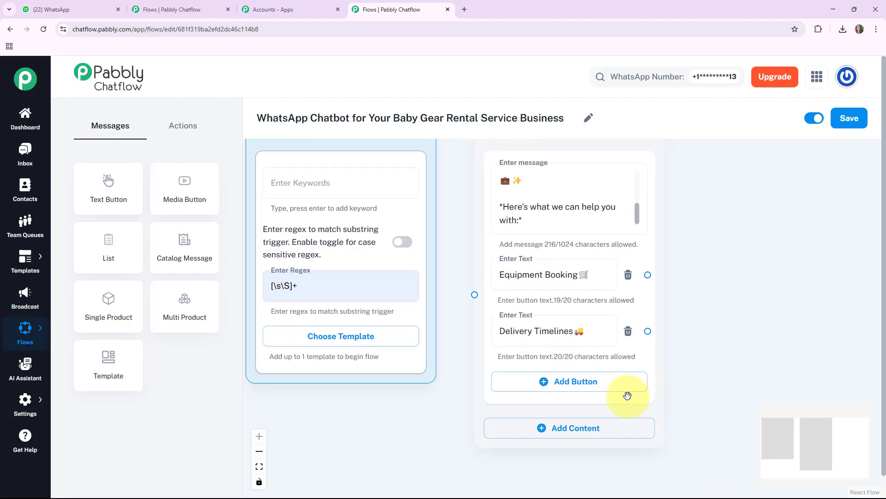
{"action": "left_click", "coordinate": [554, 381]}
{"action": "left_click", "coordinate": [554, 386]}
{"action": "type", "text": "Product Safety 🛡"}
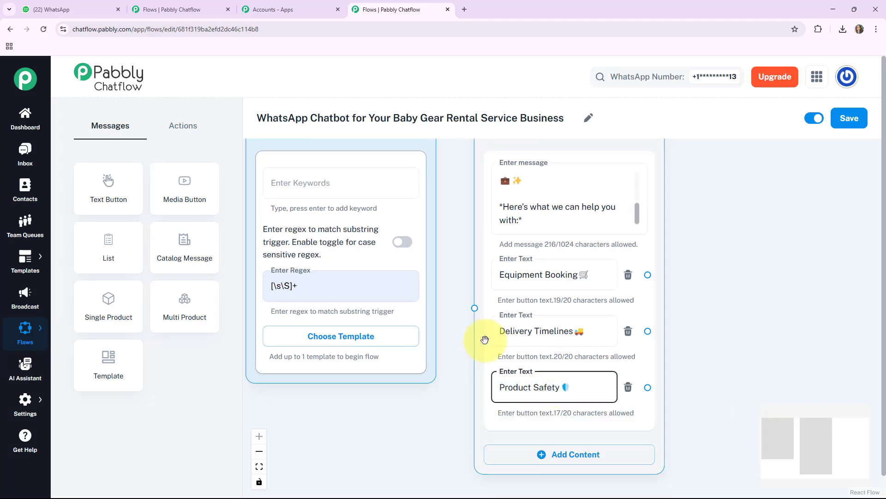
Connect the Flow Start node to the message node with the three buttons and move Flow Start closer to it.
{"action": "left_click_drag", "start_coordinate": [448, 386], "coordinate": [445, 421]}
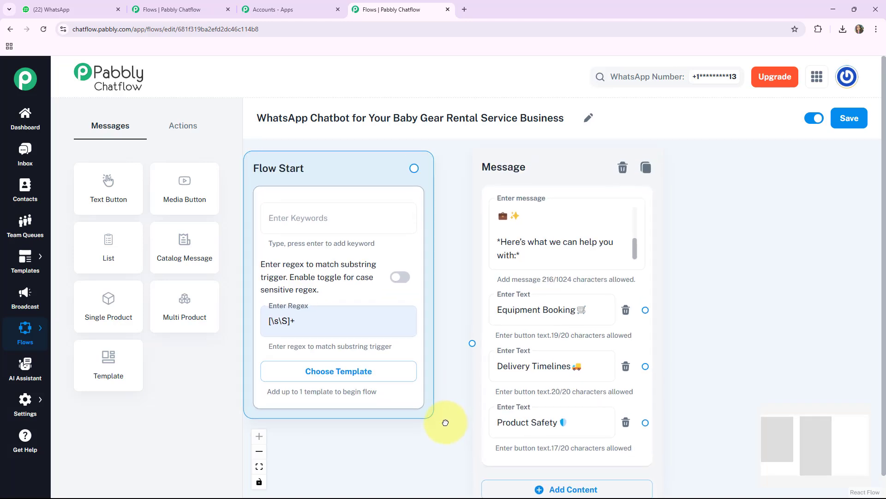
{"action": "left_click_drag", "start_coordinate": [494, 158], "coordinate": [508, 161]}
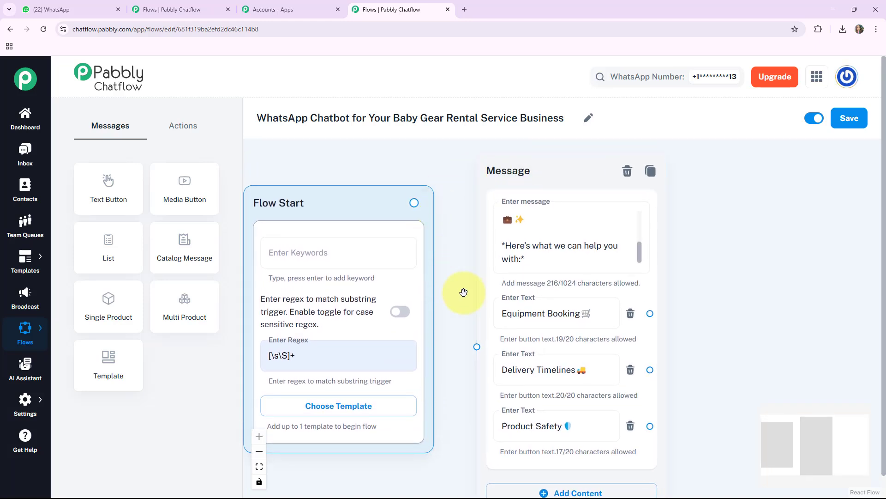
{"action": "left_click_drag", "start_coordinate": [464, 293], "coordinate": [475, 289]}
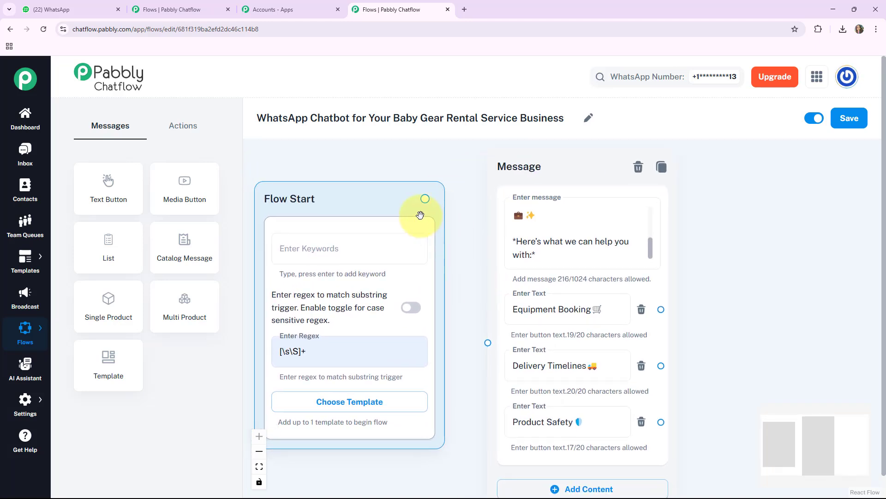
{"action": "left_click_drag", "start_coordinate": [428, 199], "coordinate": [483, 343]}
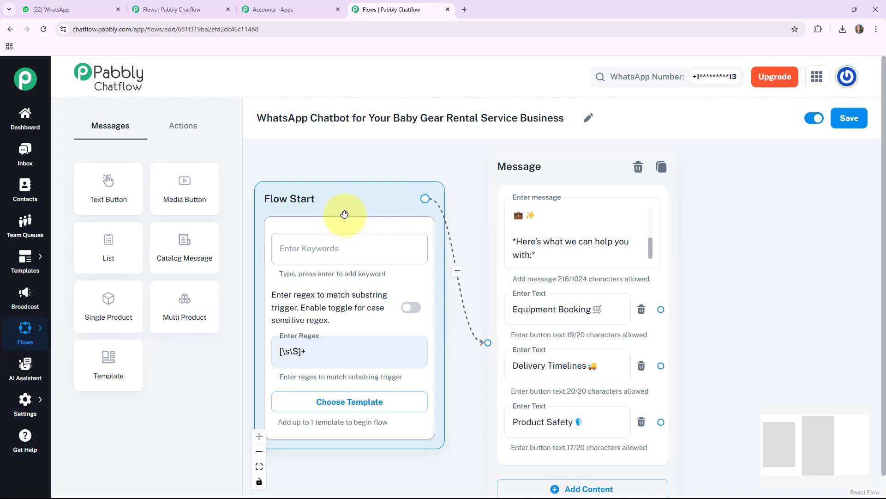
{"action": "left_click_drag", "start_coordinate": [356, 207], "coordinate": [361, 206]}
{"action": "left_click_drag", "start_coordinate": [361, 206], "coordinate": [389, 197]}
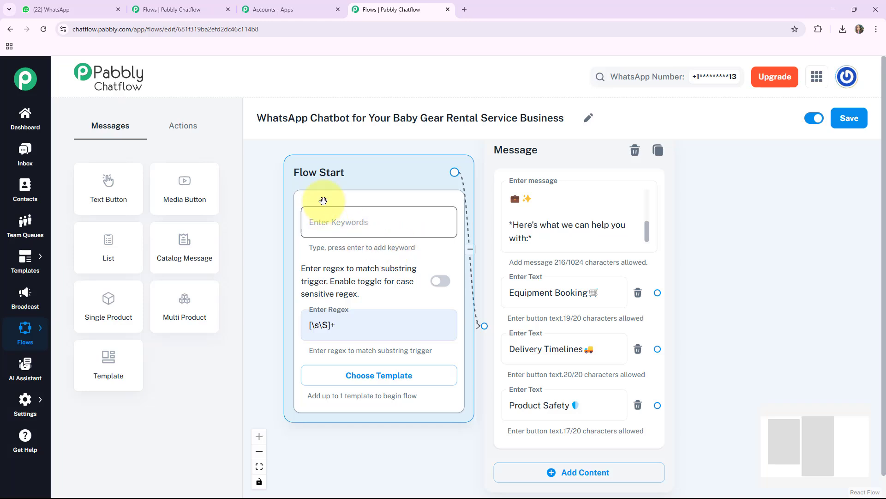
Add a Media Button node beside the message node, set its media type to Image and upload the baby crib picture.
{"action": "left_click_drag", "start_coordinate": [745, 271], "coordinate": [605, 282]}
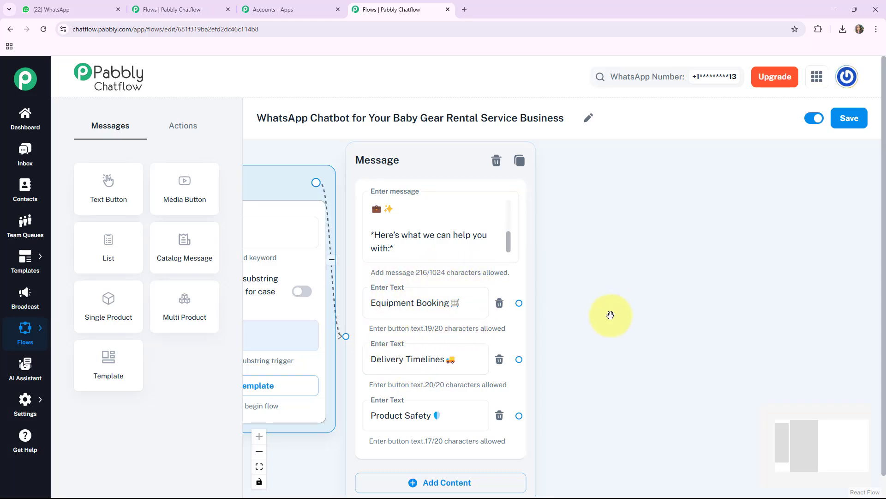
{"action": "left_click_drag", "start_coordinate": [615, 314], "coordinate": [574, 325]}
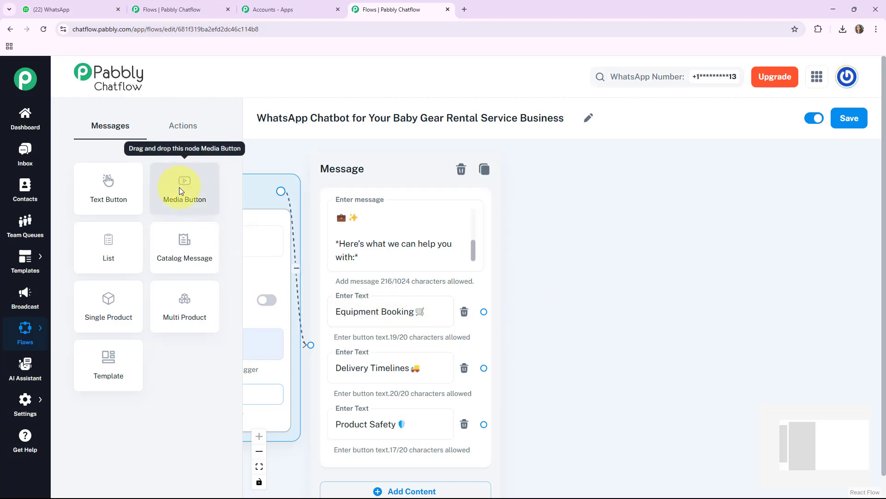
{"action": "left_click_drag", "start_coordinate": [179, 187], "coordinate": [310, 233]}
{"action": "left_click_drag", "start_coordinate": [307, 342], "coordinate": [579, 175]}
{"action": "left_click", "coordinate": [627, 240]}
{"action": "left_click", "coordinate": [559, 271]}
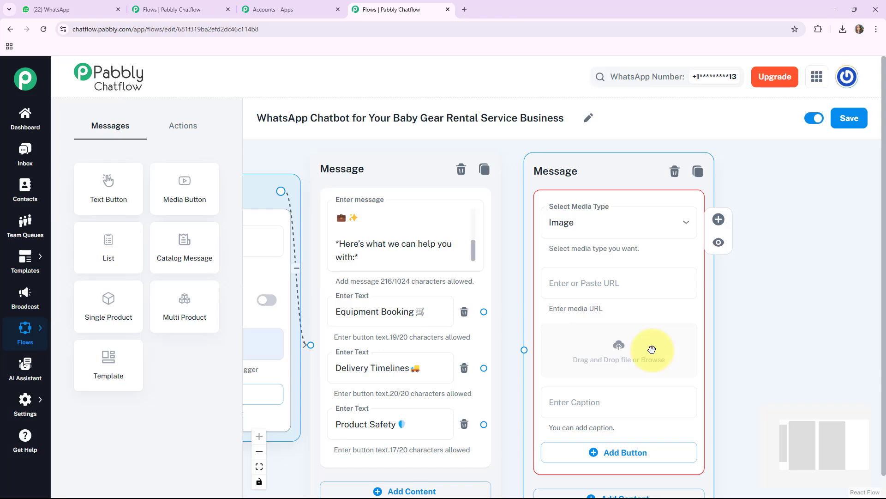
{"action": "left_click", "coordinate": [623, 352]}
{"action": "double_click", "coordinate": [148, 238]}
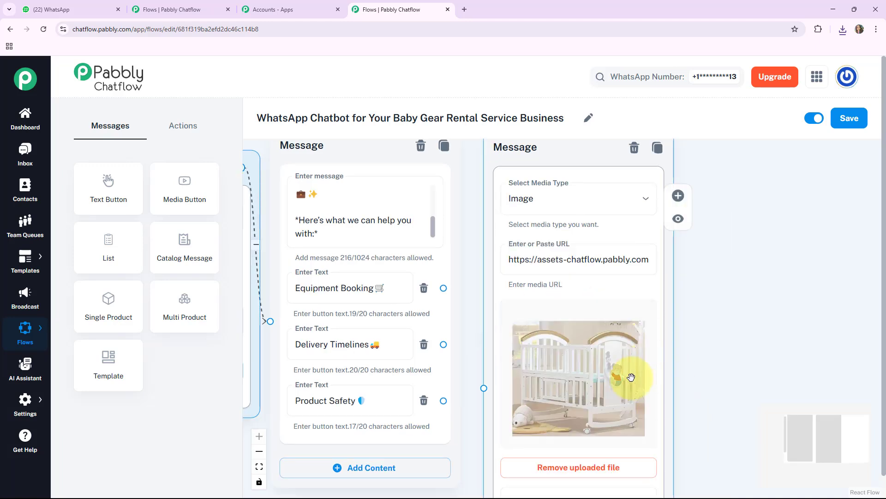
Give the crib image a caption starting with "*This cozy and stylish Baby Crib" and add a "Book Now" button.
{"action": "left_click_drag", "start_coordinate": [700, 427], "coordinate": [649, 298]}
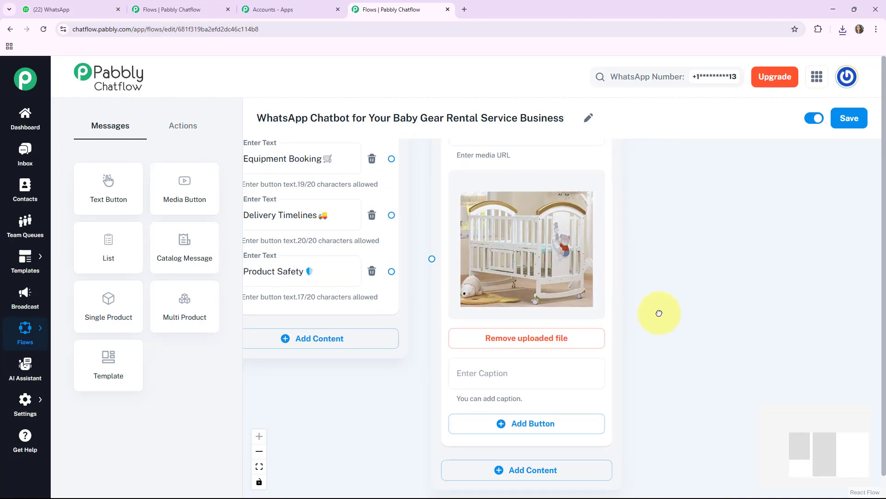
{"action": "left_click", "coordinate": [505, 367]}
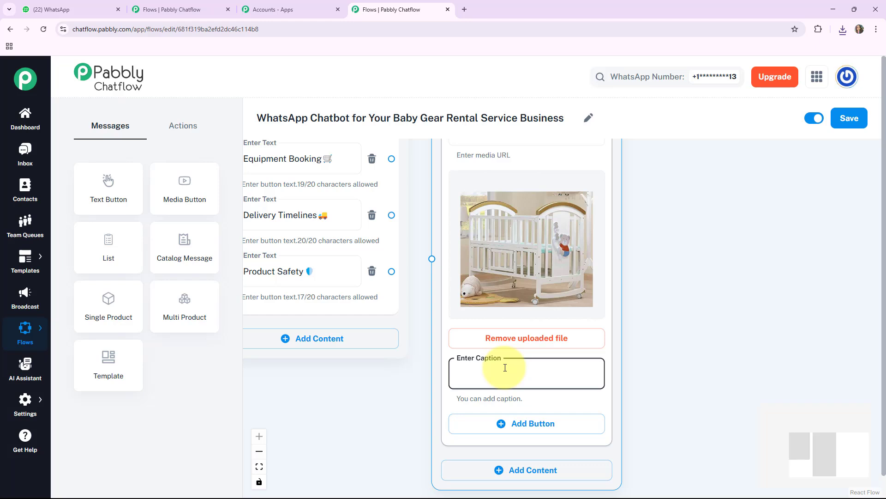
{"action": "left_click_drag", "start_coordinate": [658, 430], "coordinate": [609, 391]}
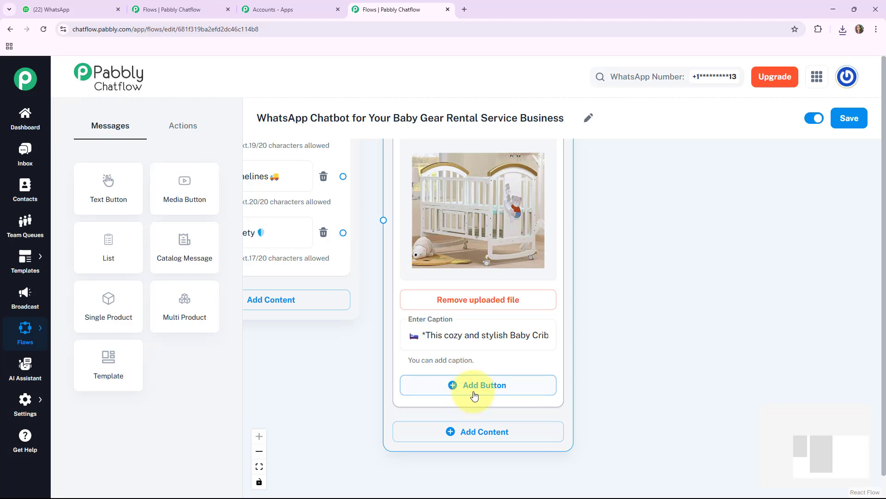
{"action": "left_click", "coordinate": [469, 387]}
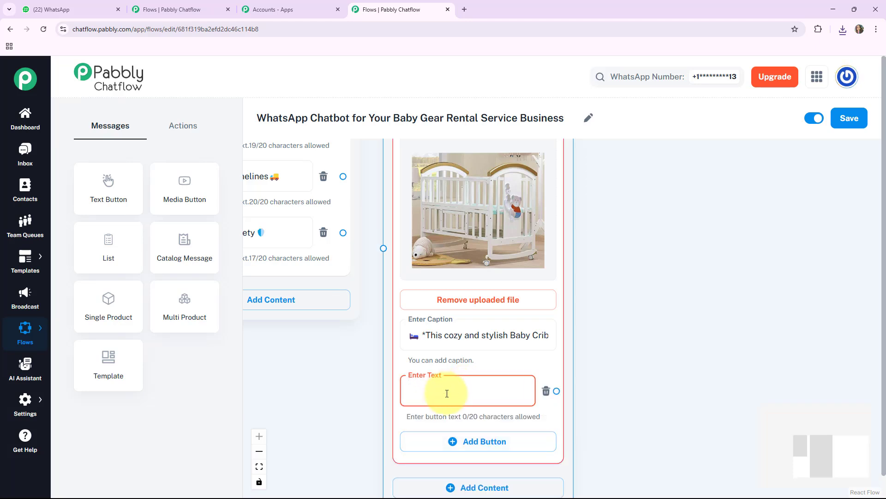
{"action": "type", "text": "Book Now"}
{"action": "left_click", "coordinate": [586, 336]}
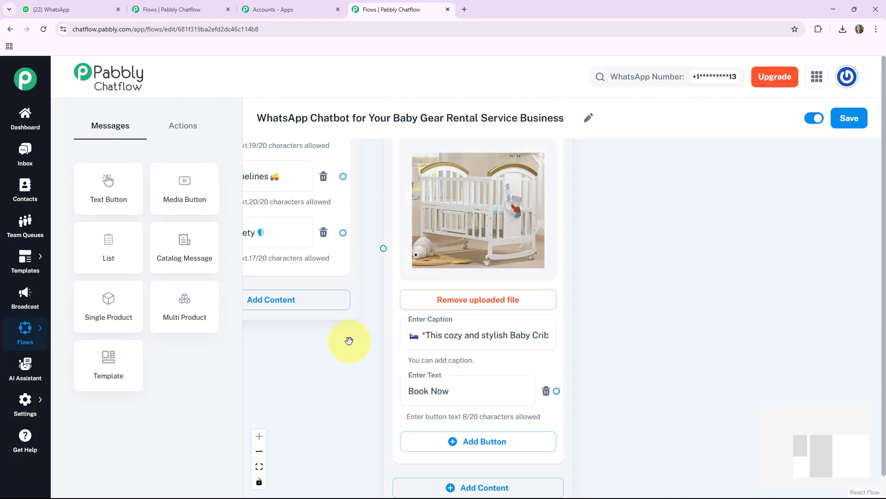
Connect the Equipment Booking button to the crib image node and move that node farther from the message node.
{"action": "left_click_drag", "start_coordinate": [349, 341], "coordinate": [362, 407]}
{"action": "left_click_drag", "start_coordinate": [373, 221], "coordinate": [444, 322]}
{"action": "scroll", "coordinate": [437, 239], "scroll_direction": "down", "scroll_amount": 2}
{"action": "left_click", "coordinate": [472, 319]}
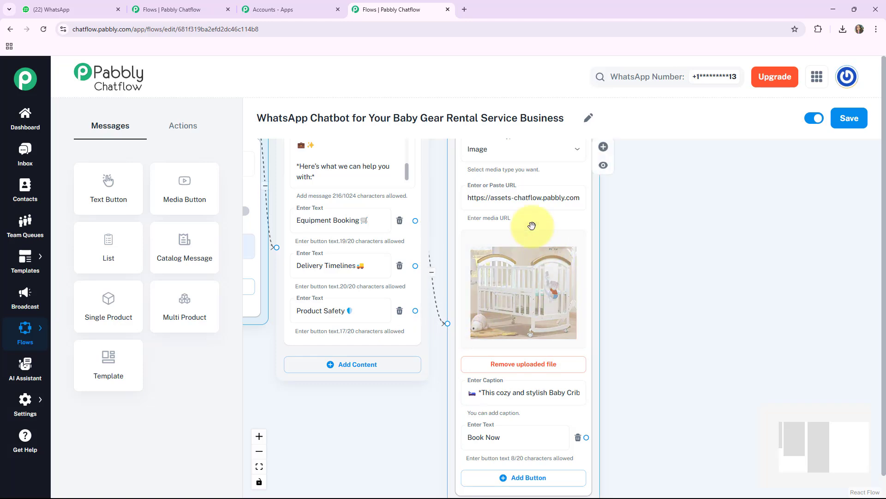
{"action": "left_click_drag", "start_coordinate": [532, 225], "coordinate": [765, 183]}
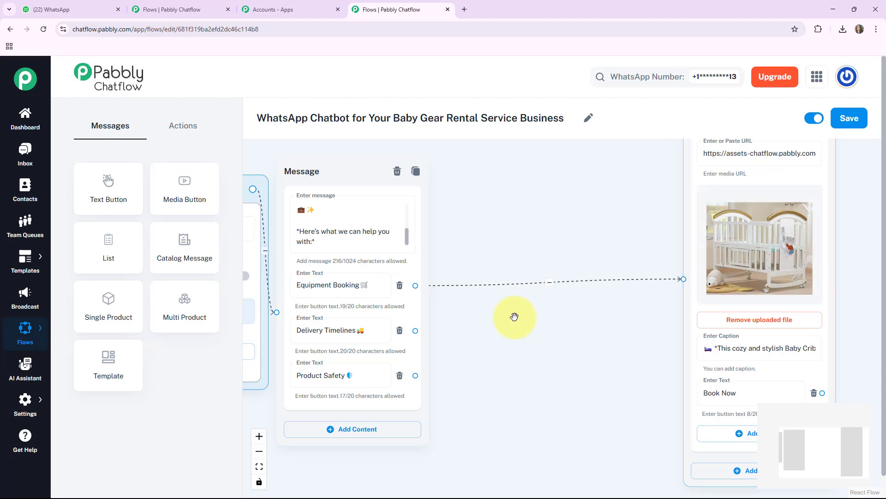
{"action": "left_click_drag", "start_coordinate": [524, 364], "coordinate": [520, 319]}
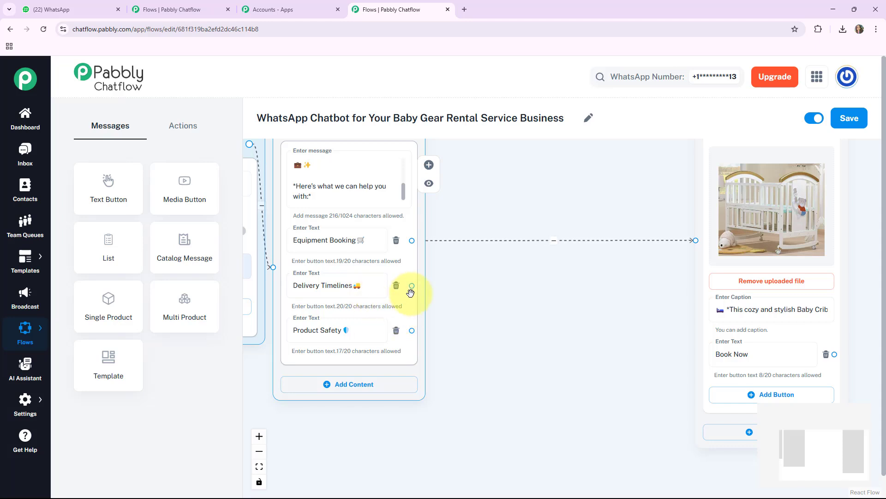
Add a Text Button node with the delivery message ending "available for a small fee" and connect the Delivery Timelines button to it.
{"action": "left_click", "coordinate": [106, 198]}
{"action": "left_click_drag", "start_coordinate": [267, 263], "coordinate": [514, 194]}
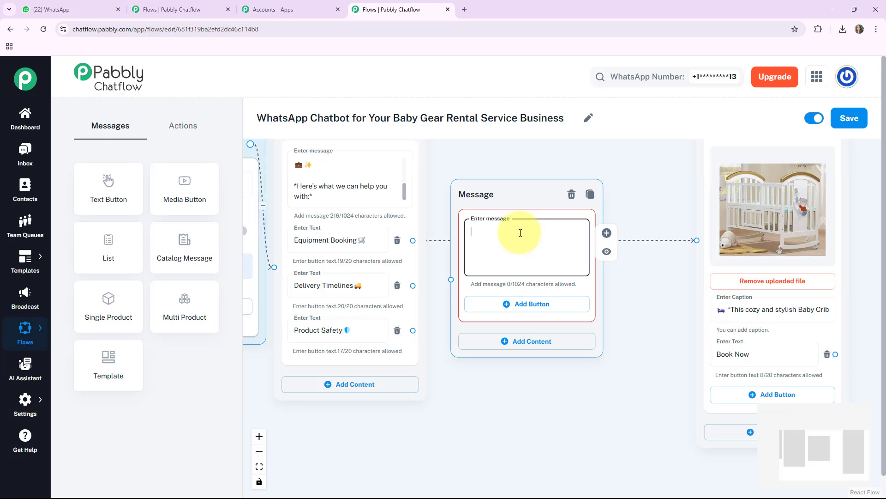
{"action": "key", "text": "ctrl+v"}
{"action": "left_click_drag", "start_coordinate": [495, 196], "coordinate": [501, 194]}
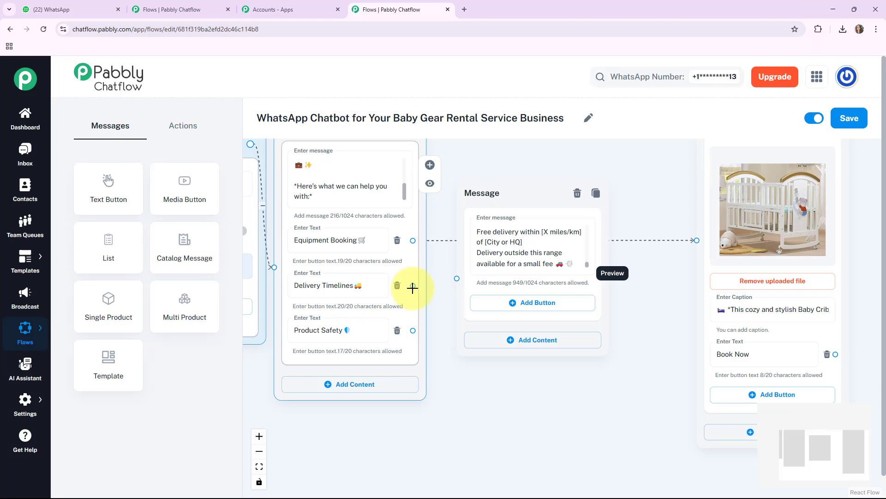
{"action": "left_click_drag", "start_coordinate": [412, 286], "coordinate": [458, 278]}
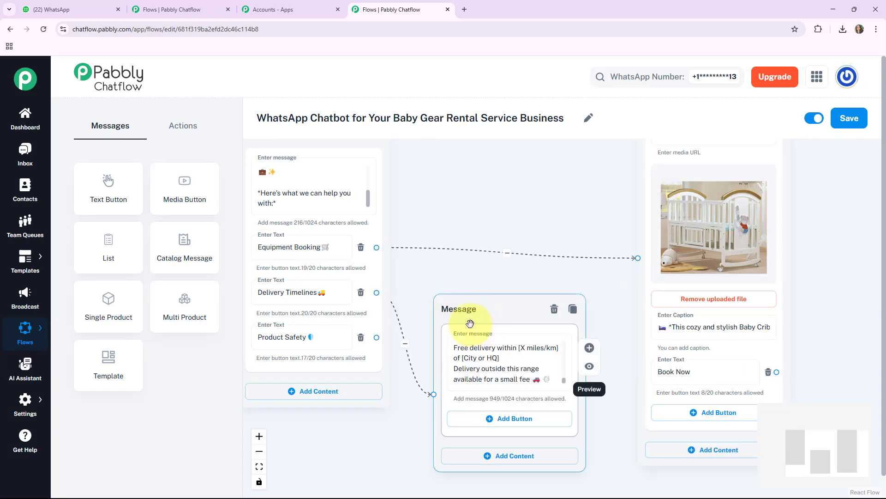
{"action": "left_click_drag", "start_coordinate": [431, 277], "coordinate": [467, 282]}
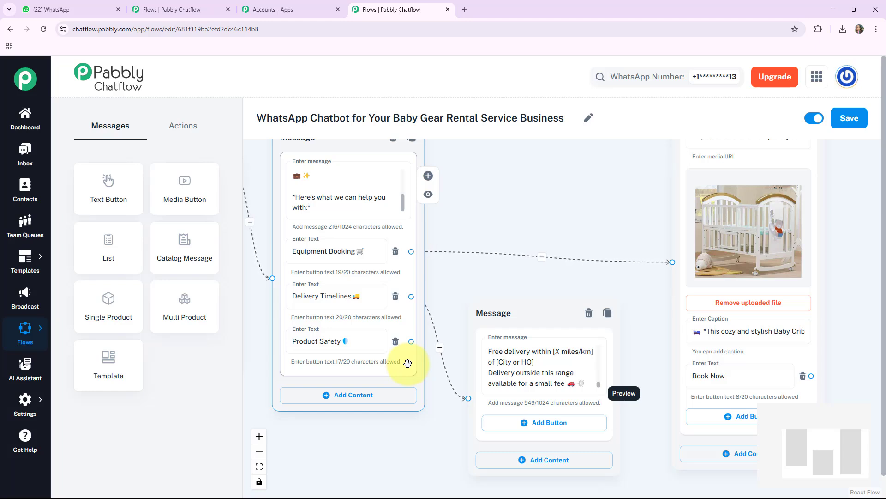
Add another Text Button node between the main message and crib nodes, placing it below the repositioned delivery message node.
{"action": "left_click_drag", "start_coordinate": [499, 314], "coordinate": [511, 239]}
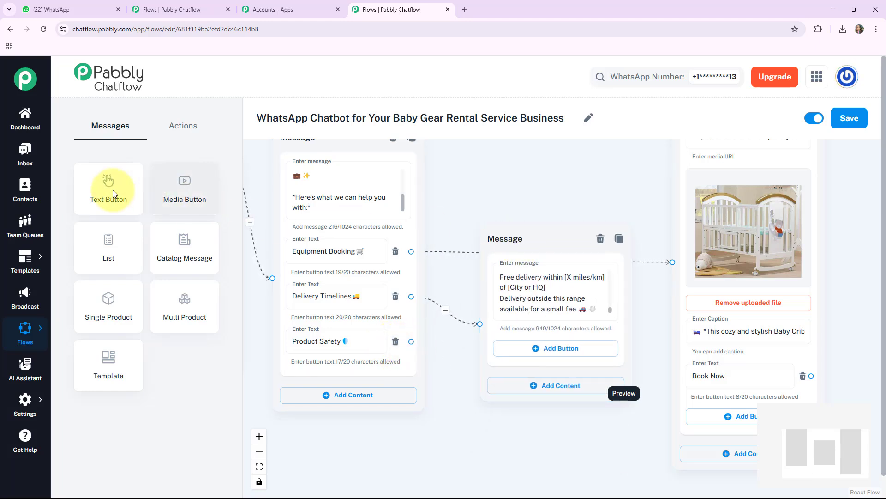
{"action": "left_click_drag", "start_coordinate": [102, 189], "coordinate": [334, 358]}
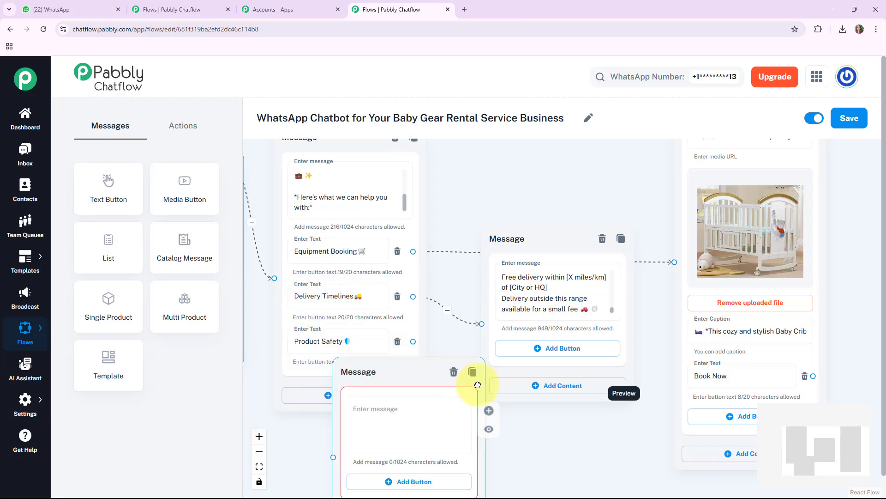
{"action": "left_click_drag", "start_coordinate": [442, 375], "coordinate": [583, 358]}
{"action": "left_click_drag", "start_coordinate": [527, 225], "coordinate": [529, 142]}
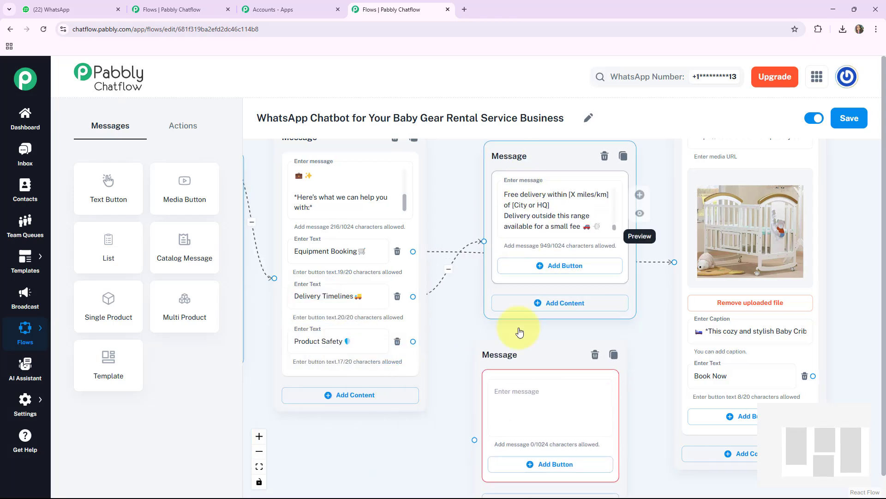
{"action": "left_click_drag", "start_coordinate": [514, 354], "coordinate": [515, 333]}
{"action": "left_click_drag", "start_coordinate": [544, 160], "coordinate": [544, 149]}
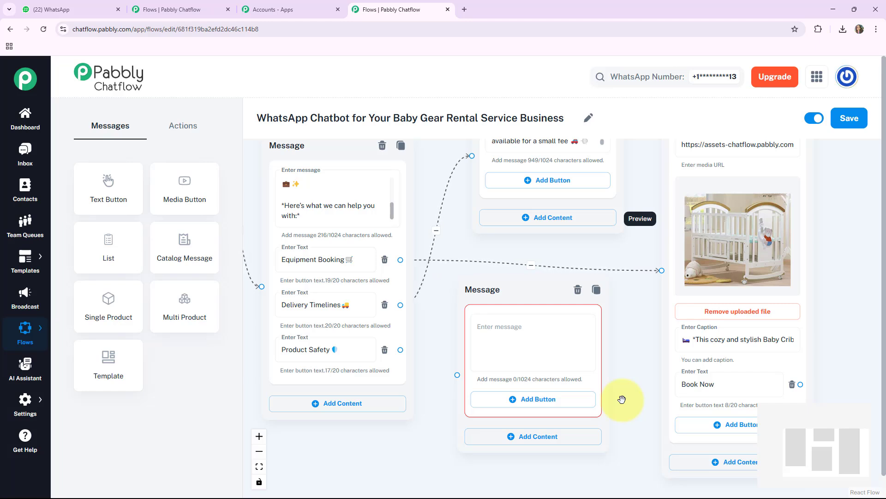
Paste the safety message ending "remove any affected items from our inventory." into the empty node and connect the Product Safety button to it.
{"action": "left_click", "coordinate": [489, 337]}
{"action": "key", "text": "ctrl+v"}
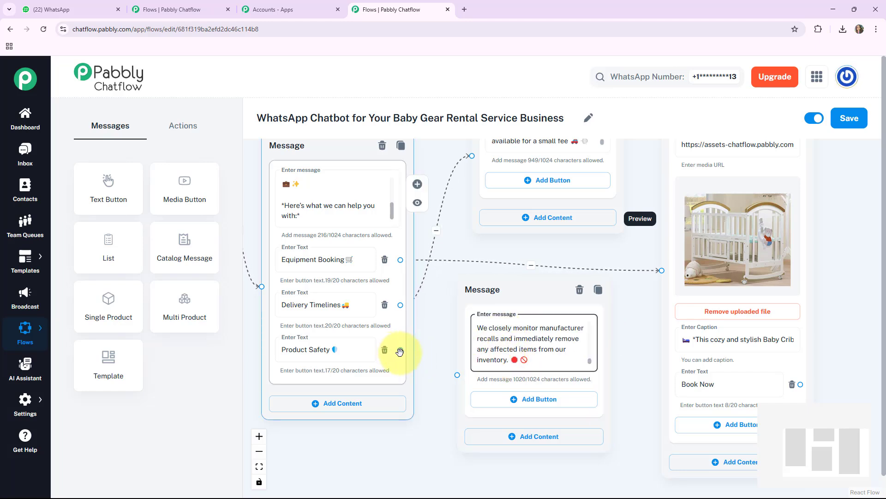
{"action": "left_click_drag", "start_coordinate": [400, 350], "coordinate": [456, 374]}
{"action": "left_click_drag", "start_coordinate": [525, 296], "coordinate": [518, 300]}
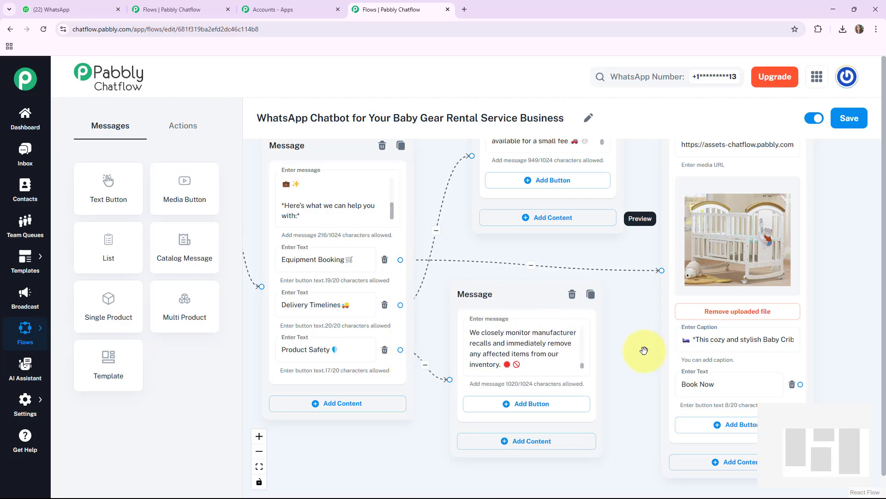
Add a Text Button node reading "✅ Booking Confirmed! 🛏 👶 Thank you for booking a Baby Crib with *Baby Gear Rental Service*!" and connect Book Now to it.
{"action": "left_click_drag", "start_coordinate": [644, 350], "coordinate": [406, 358]}
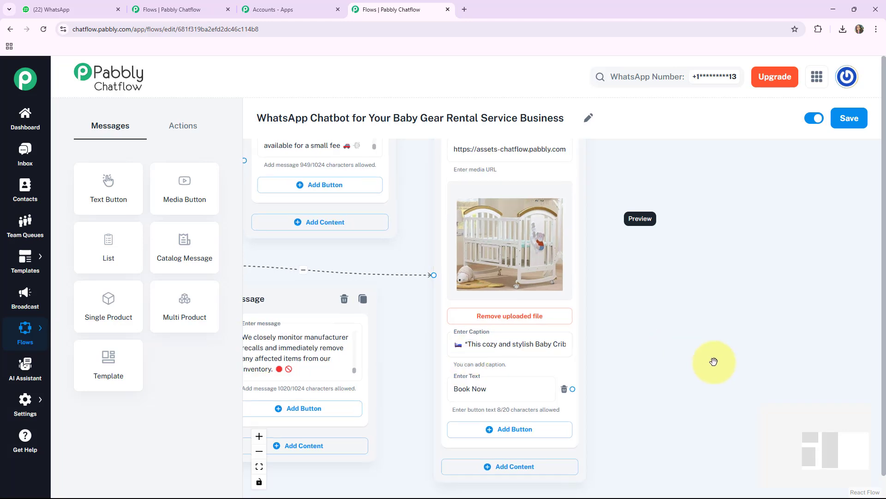
{"action": "left_click_drag", "start_coordinate": [611, 337], "coordinate": [503, 325]}
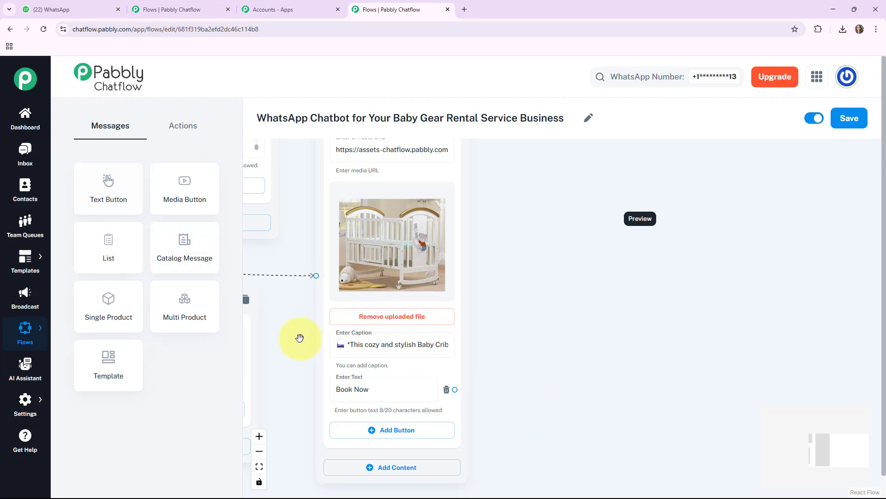
{"action": "left_click_drag", "start_coordinate": [300, 337], "coordinate": [471, 336]}
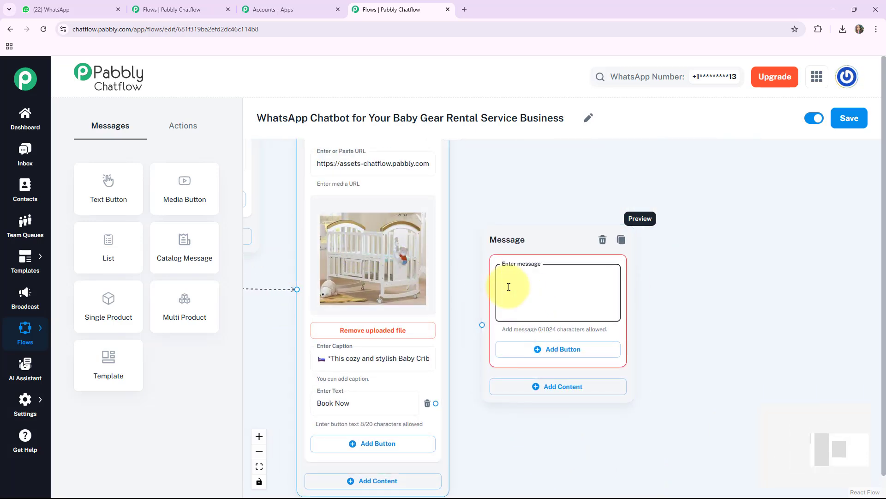
{"action": "type", "text": "✅ Booking Confirmed! 🛏 👶 Thank you for booking a Baby Crib with *Baby Gear Rental Service*!"}
{"action": "left_click_drag", "start_coordinate": [525, 260], "coordinate": [528, 278]}
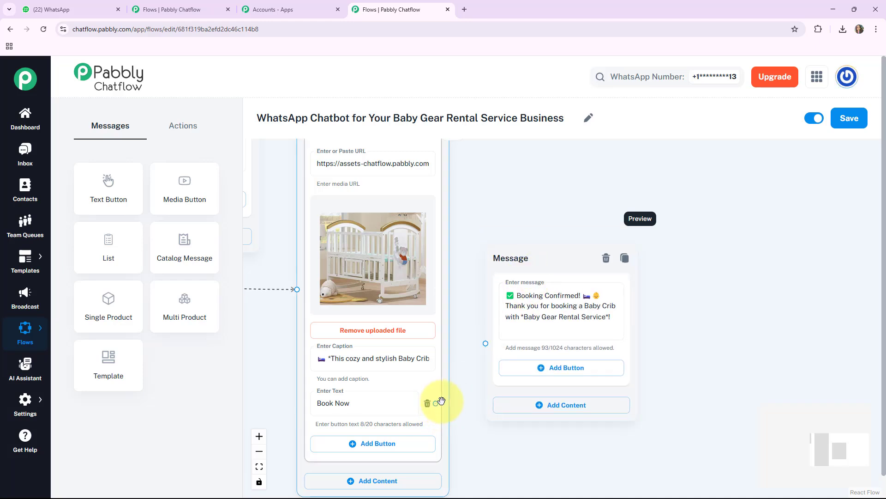
{"action": "left_click_drag", "start_coordinate": [441, 401], "coordinate": [485, 342]}
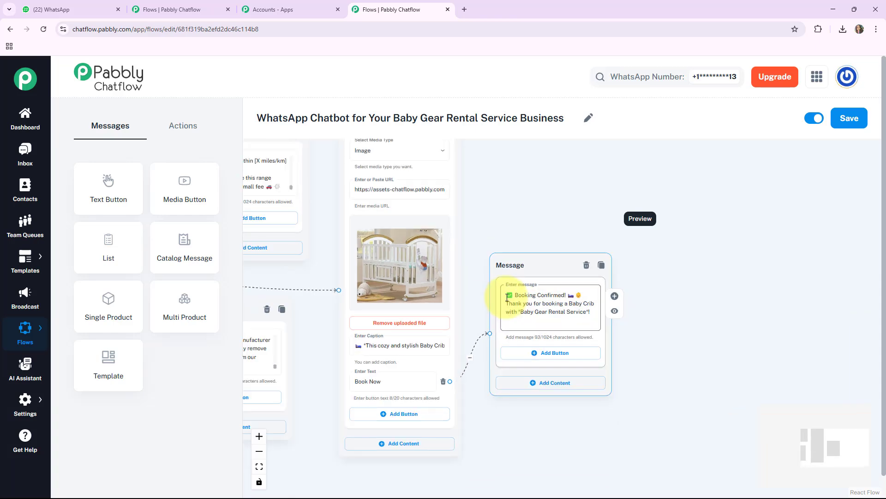
Fit the entire chatbot flow on the canvas and save it.
{"action": "left_click", "coordinate": [259, 449]}
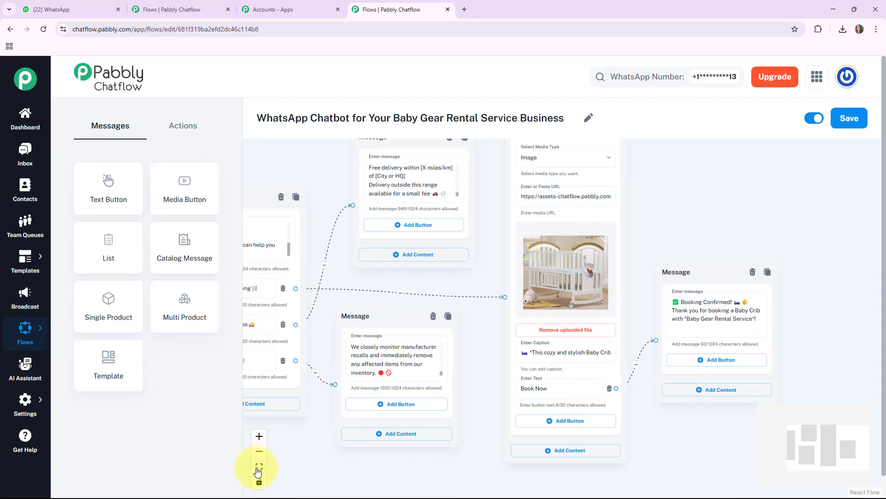
{"action": "left_click", "coordinate": [259, 466]}
{"action": "left_click_drag", "start_coordinate": [420, 440], "coordinate": [403, 428]}
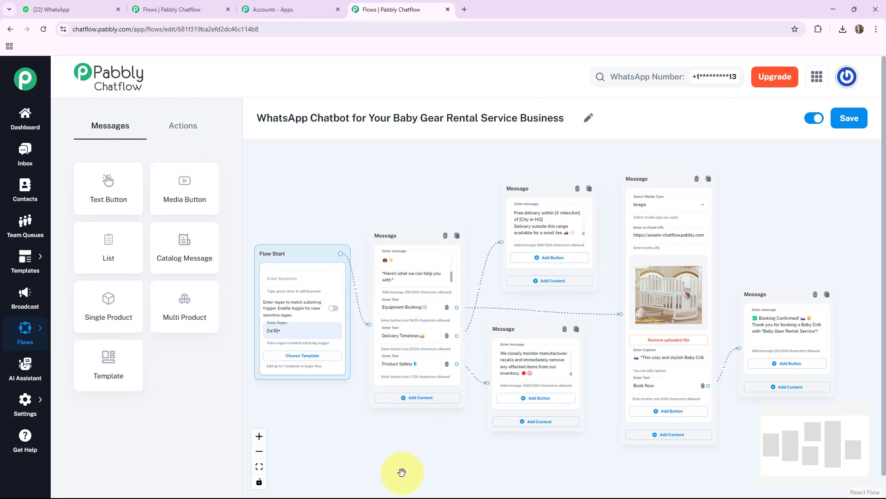
{"action": "left_click", "coordinate": [848, 117]}
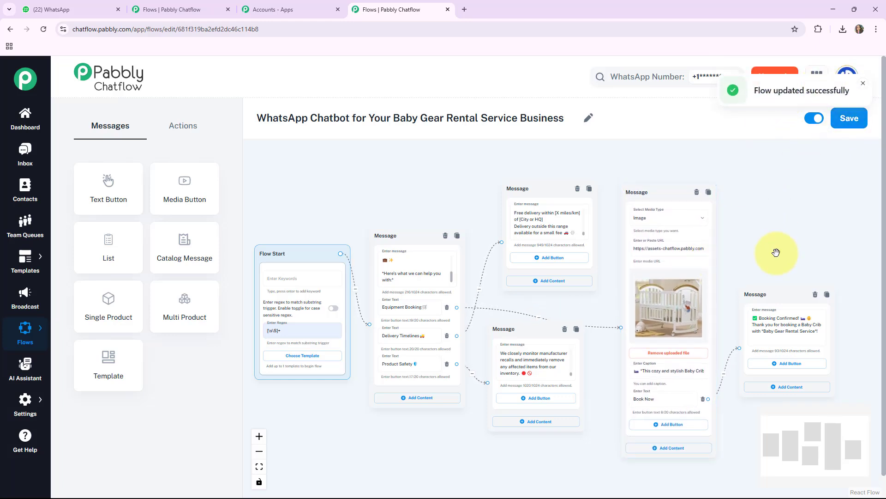
Compare the chatbot's welcome reply in WhatsApp with the main message node and its three buttons in the Pabbly Chatflow flow.
{"action": "scroll", "coordinate": [773, 259], "scroll_direction": "down", "scroll_amount": 2}
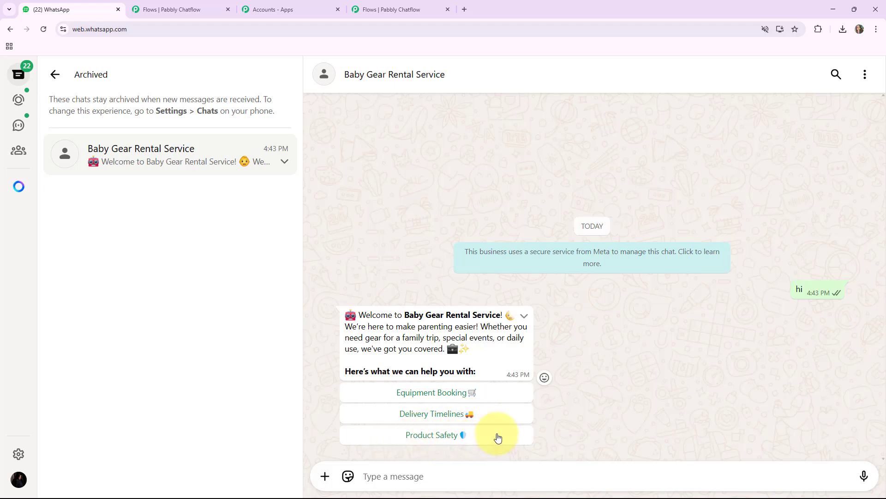
{"action": "left_click", "coordinate": [384, 10]}
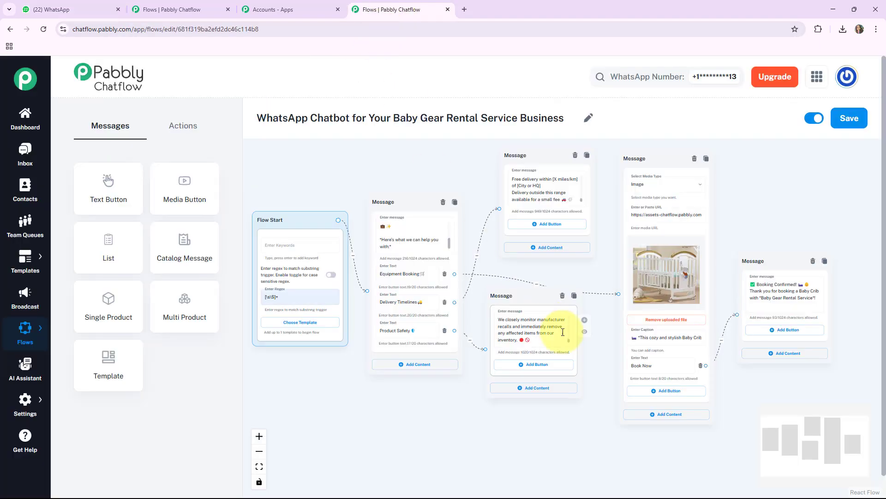
{"action": "scroll", "coordinate": [563, 326], "scroll_direction": "up", "scroll_amount": 3}
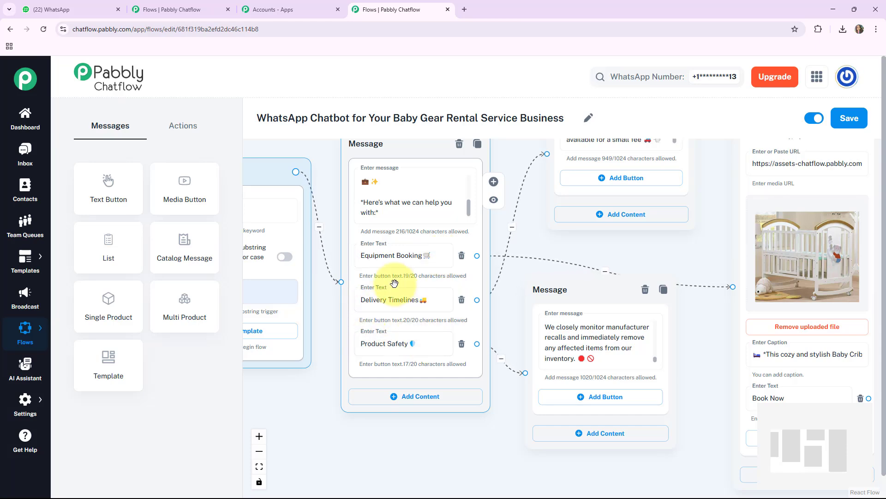
Switch to the WhatsApp chat and test the booking branch by choosing Equipment Booking and Book Now.
{"action": "left_click", "coordinate": [46, 5]}
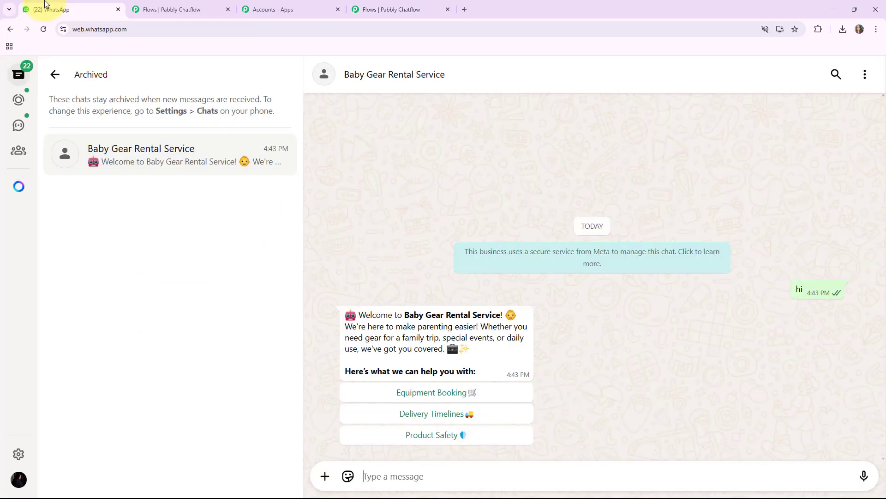
{"action": "left_click", "coordinate": [420, 397]}
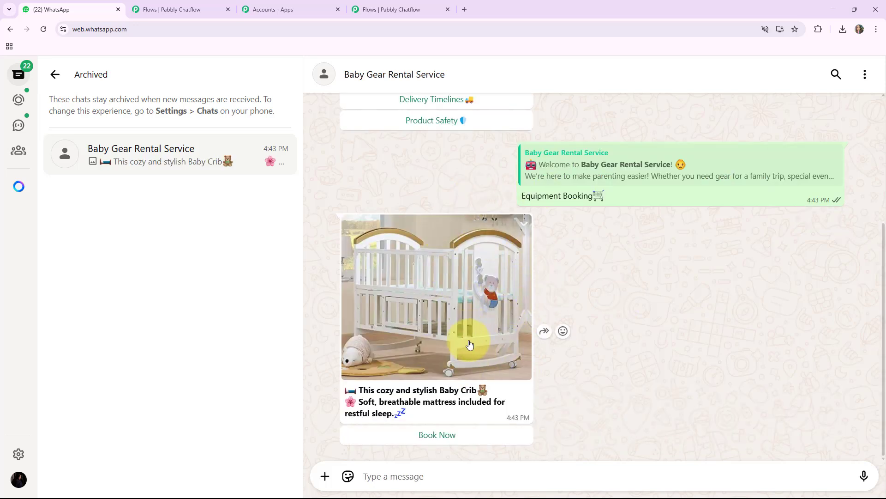
{"action": "left_click", "coordinate": [432, 438]}
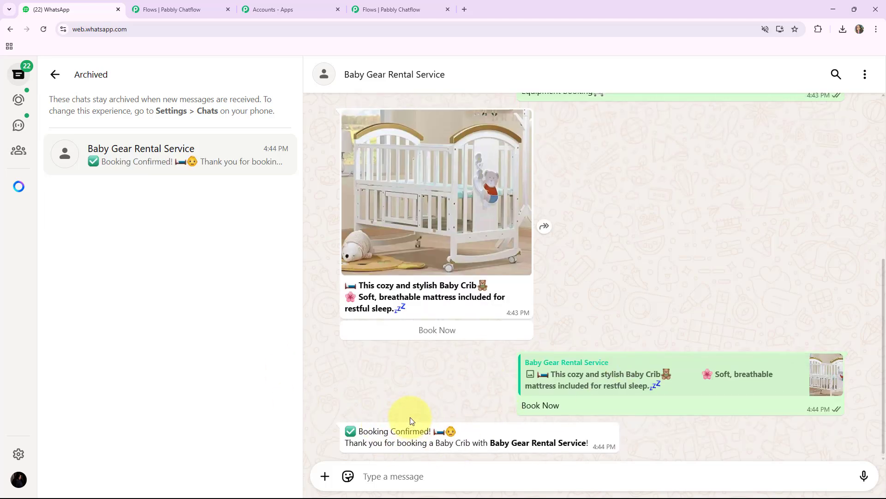
Test the Product Safety reply option from the welcome message, expand the full safety message and review the conversation.
{"action": "scroll", "coordinate": [406, 415], "scroll_direction": "up", "scroll_amount": 5}
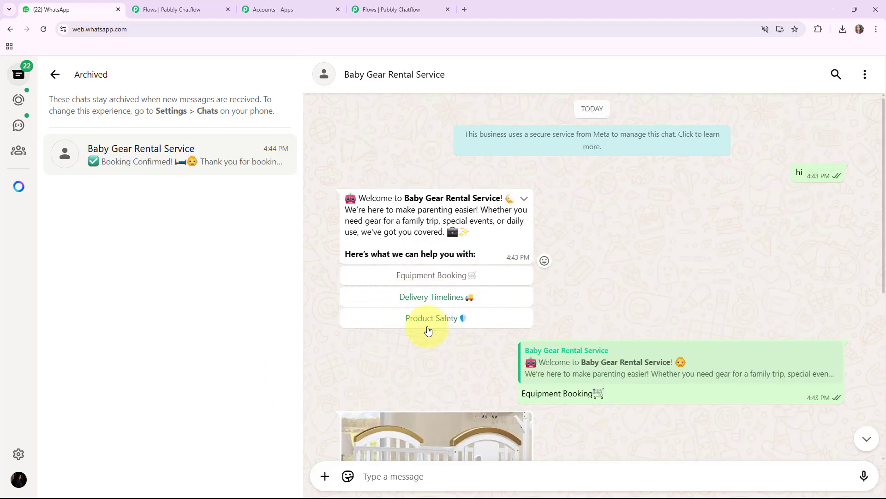
{"action": "left_click", "coordinate": [428, 328]}
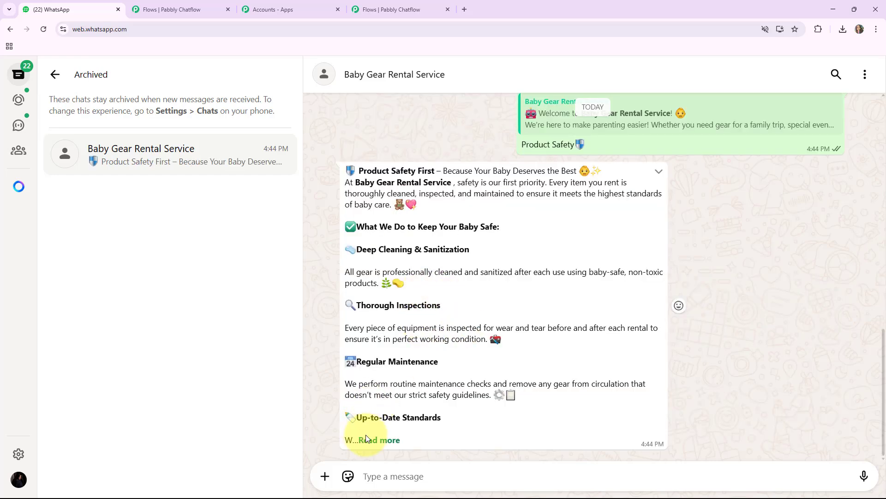
{"action": "left_click", "coordinate": [374, 439]}
{"action": "scroll", "coordinate": [452, 369], "scroll_direction": "down", "scroll_amount": 2}
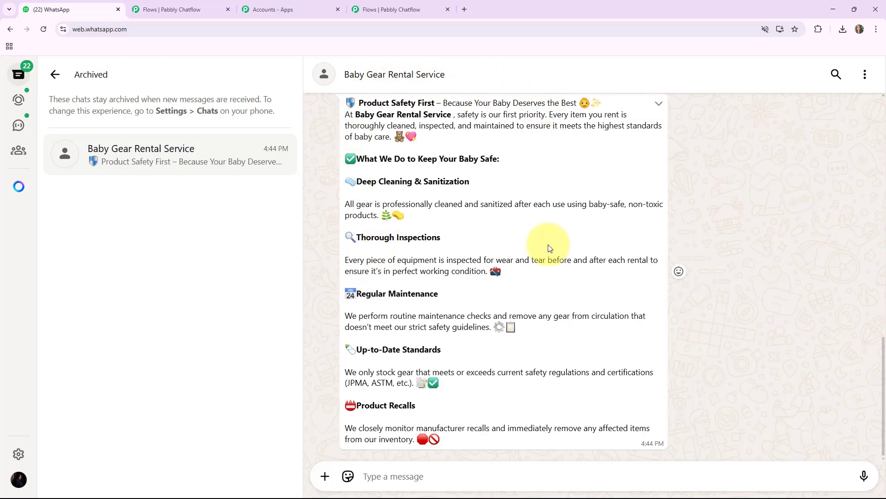
{"action": "scroll", "coordinate": [547, 247], "scroll_direction": "up", "scroll_amount": 3}
{"action": "scroll", "coordinate": [548, 247], "scroll_direction": "up", "scroll_amount": 14}
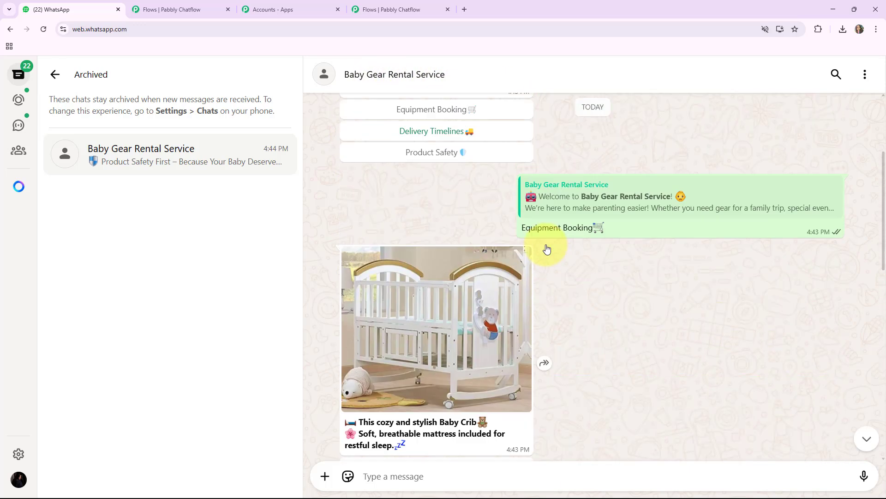
{"action": "scroll", "coordinate": [546, 247], "scroll_direction": "up", "scroll_amount": 2}
{"action": "scroll", "coordinate": [540, 247], "scroll_direction": "down", "scroll_amount": 2}
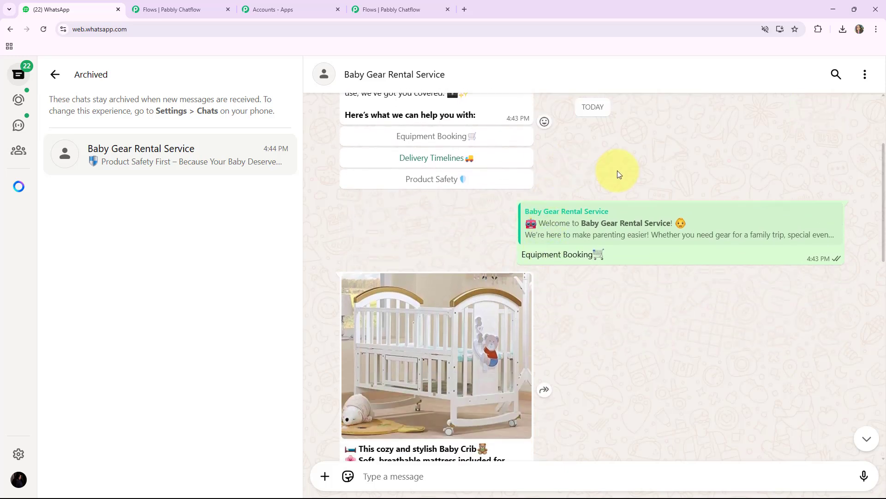